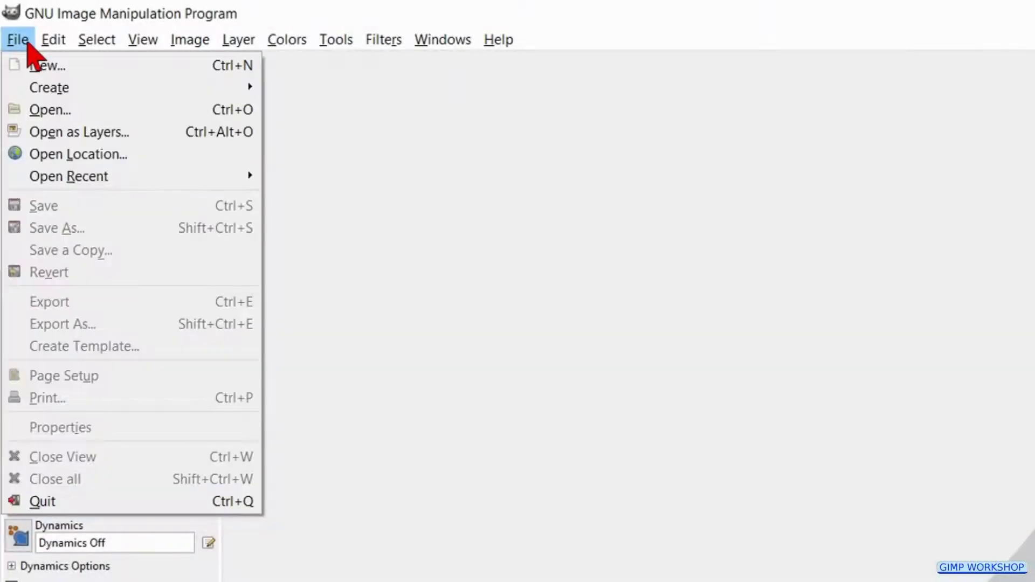
# Step: Open '0 yamaha-2210689 pixabay - kopie.jpg' from the photo folder and zoom it to fit the window
pyautogui.click(84, 110)
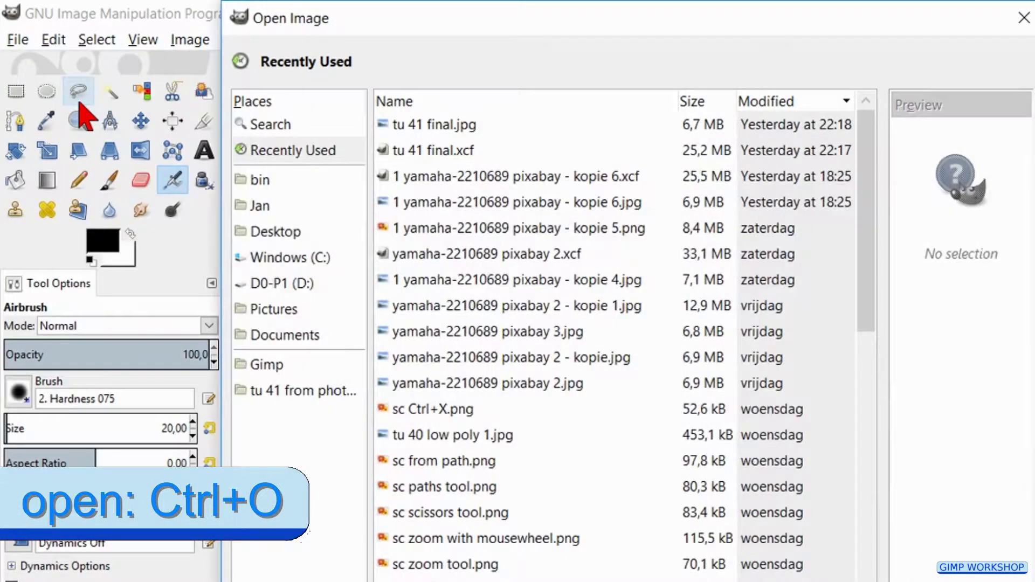
pyautogui.click(292, 391)
pyautogui.doubleClick(537, 132)
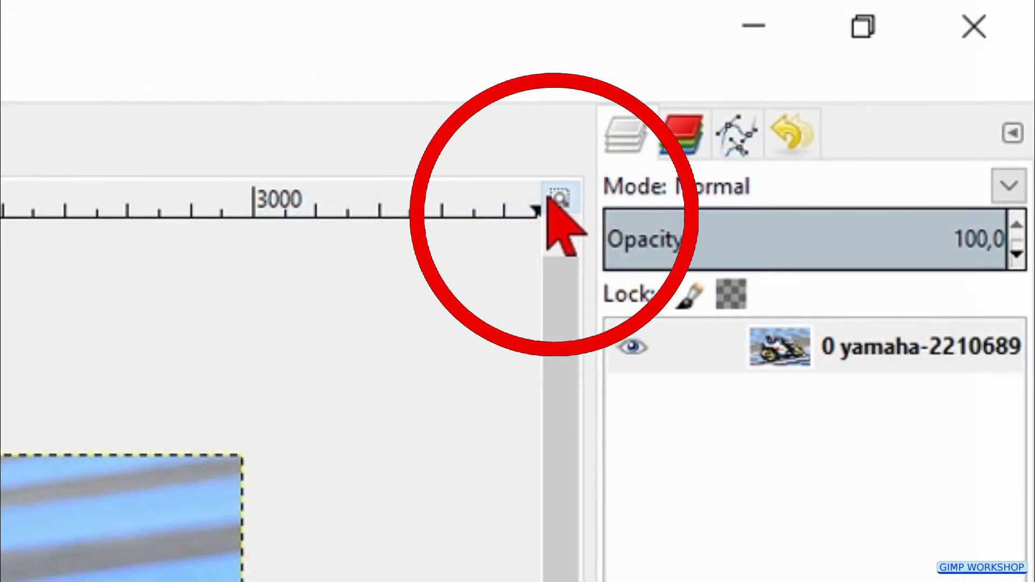
pyautogui.click(550, 200)
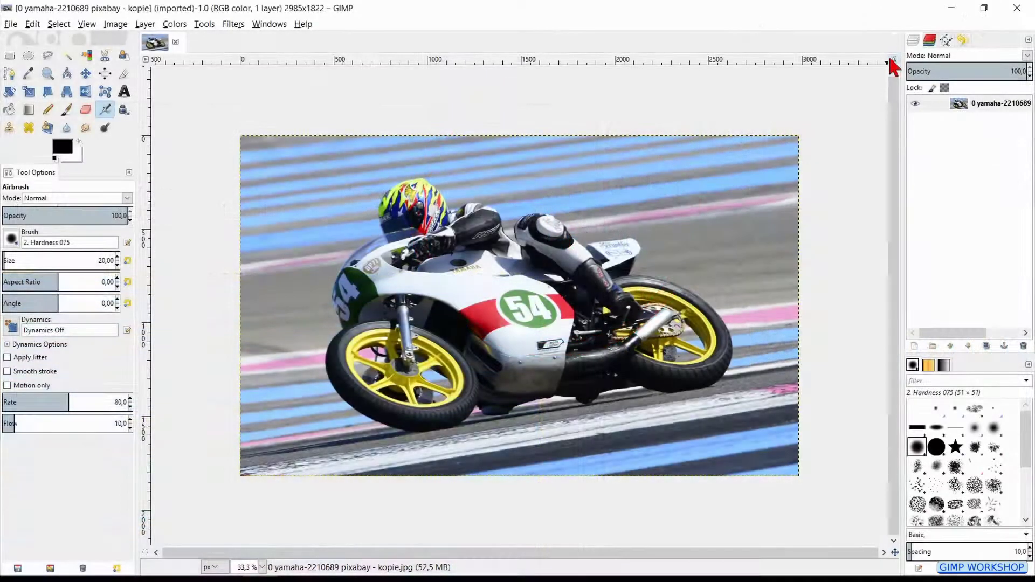
# Step: Duplicate the motorcycle photo layer twice to get three identical layers
pyautogui.click(892, 60)
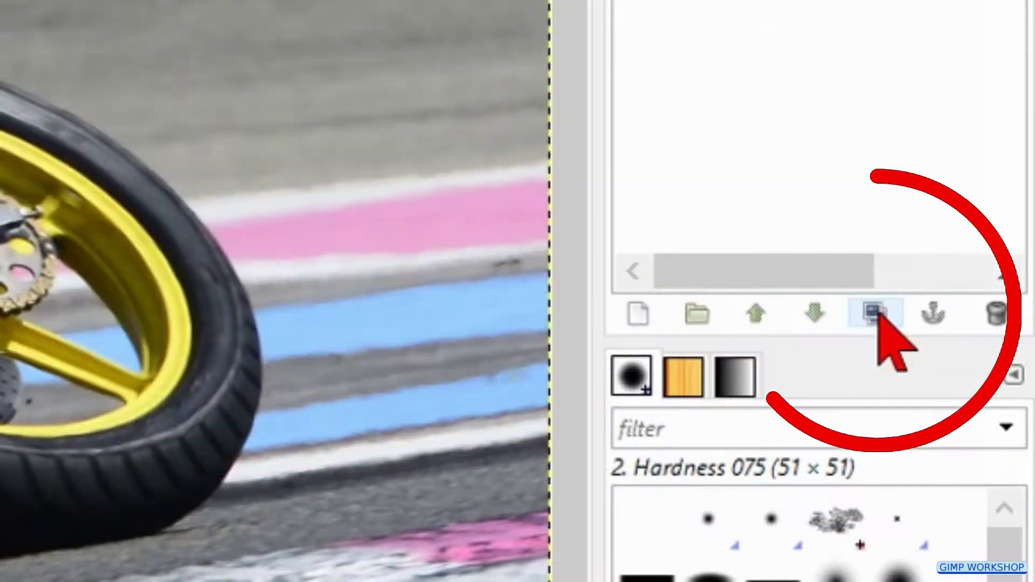
pyautogui.click(987, 346)
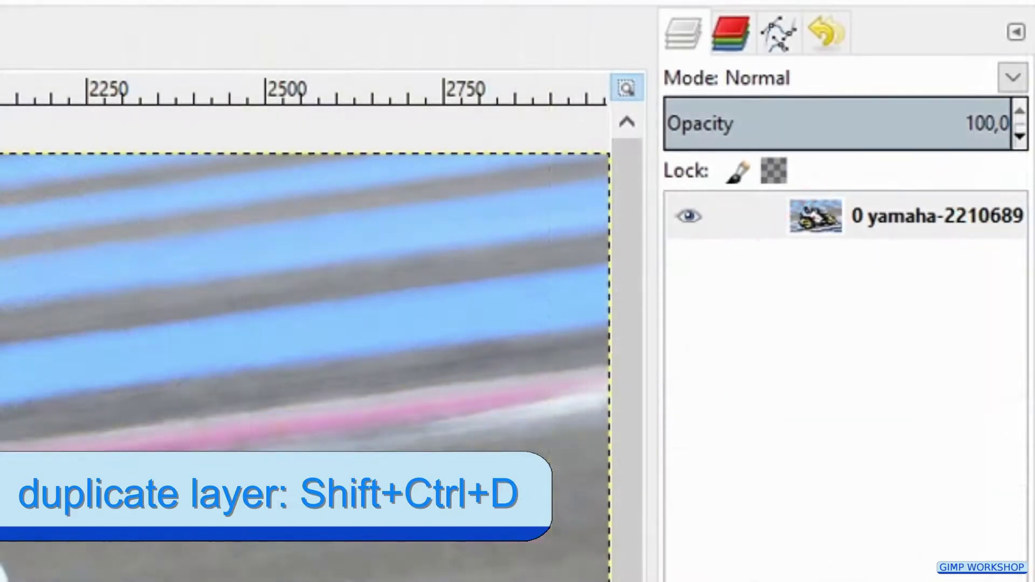
pyautogui.click(878, 317)
pyautogui.hotkey('ctrl', 'shift', 'd')
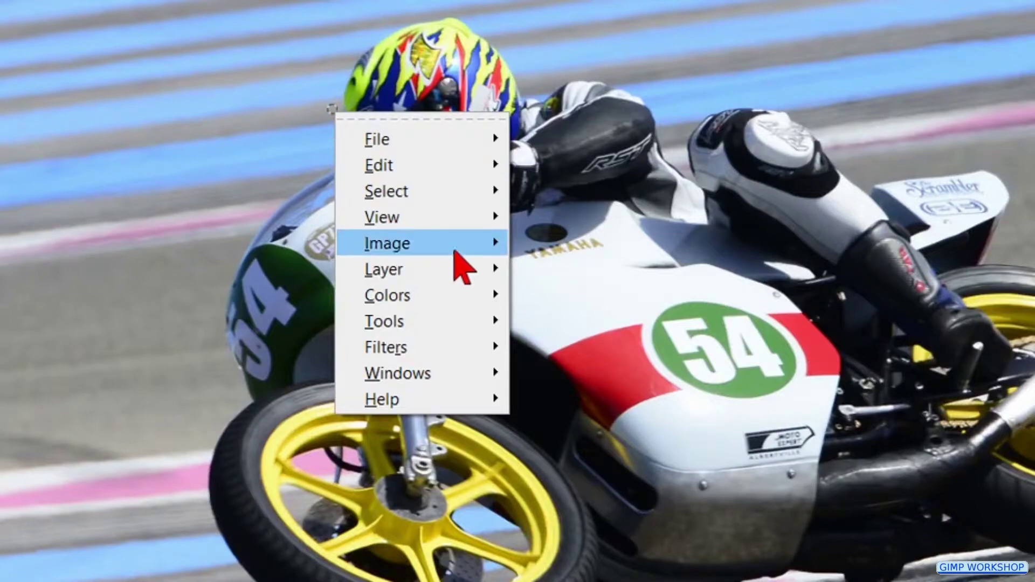
# Step: Desaturate the top motorcycle layer using Luminosity for the gray shades
pyautogui.moveTo(469, 295)
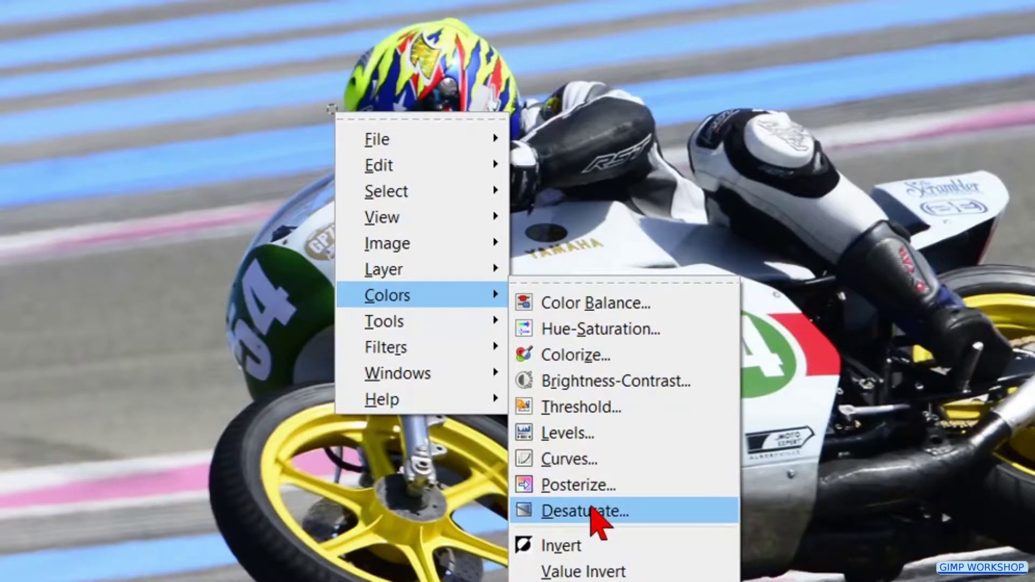
pyautogui.click(593, 511)
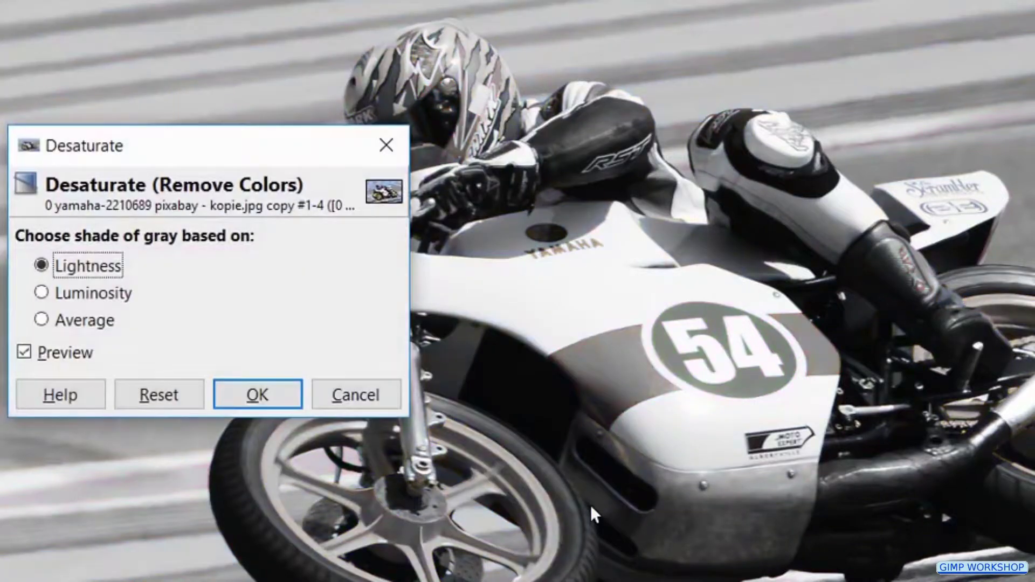
pyautogui.click(114, 305)
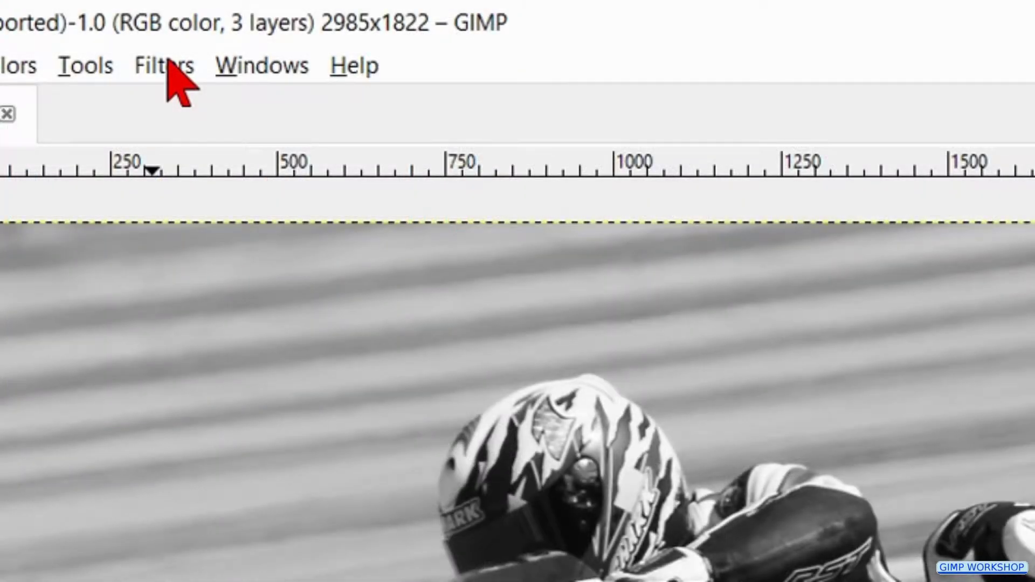
# Step: Set up Sobel edge detection with amount 5,0, enlarging the dialog to preview the rider
pyautogui.click(171, 66)
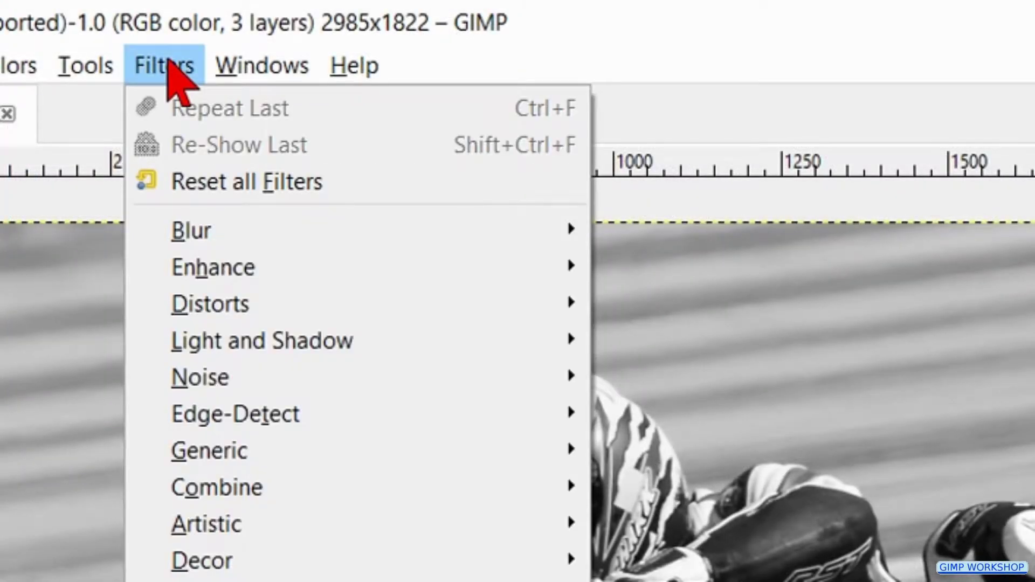
pyautogui.moveTo(491, 388)
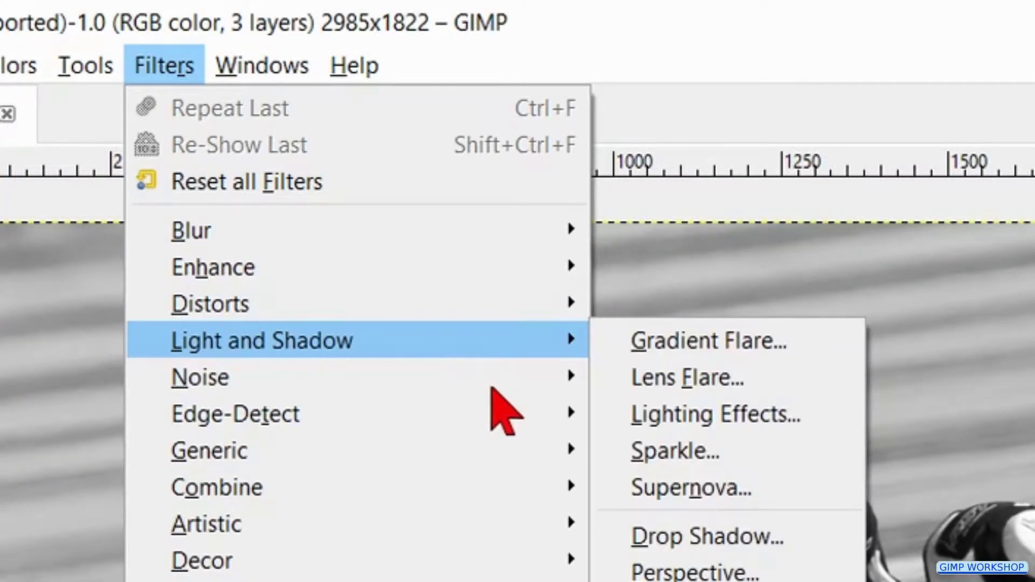
pyautogui.moveTo(520, 413)
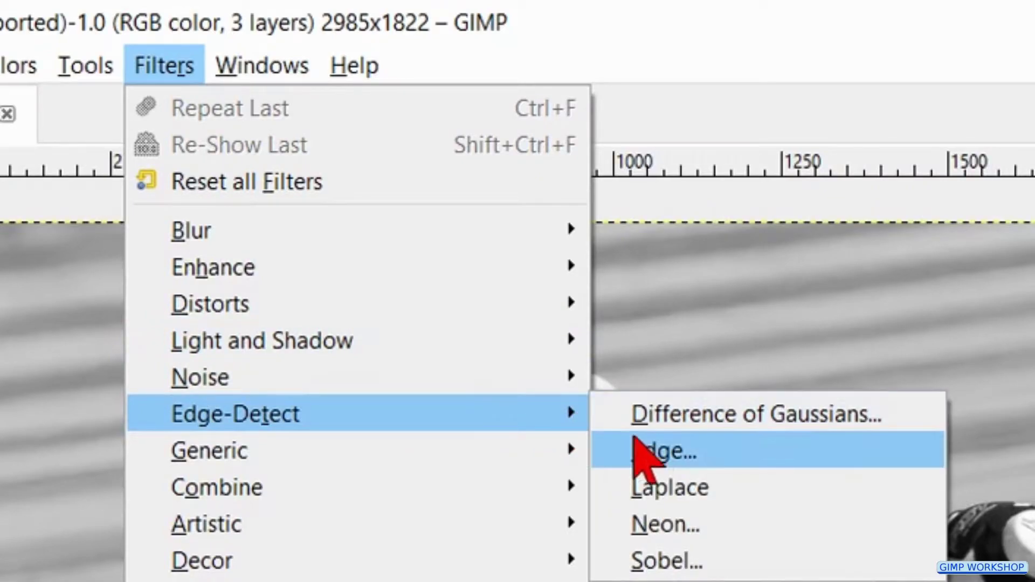
pyautogui.click(649, 449)
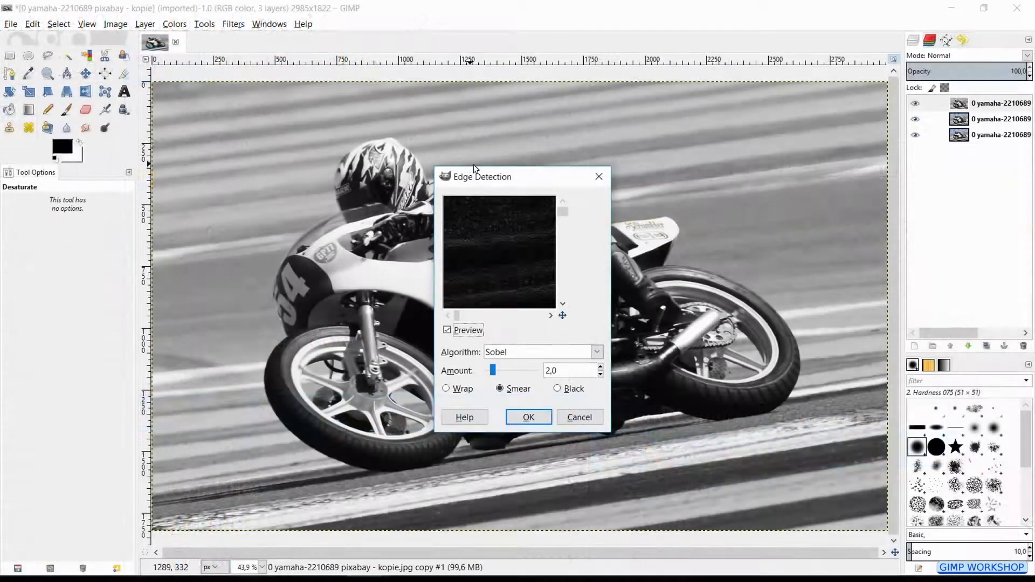
pyautogui.moveTo(490, 179); pyautogui.dragTo(320, 5)
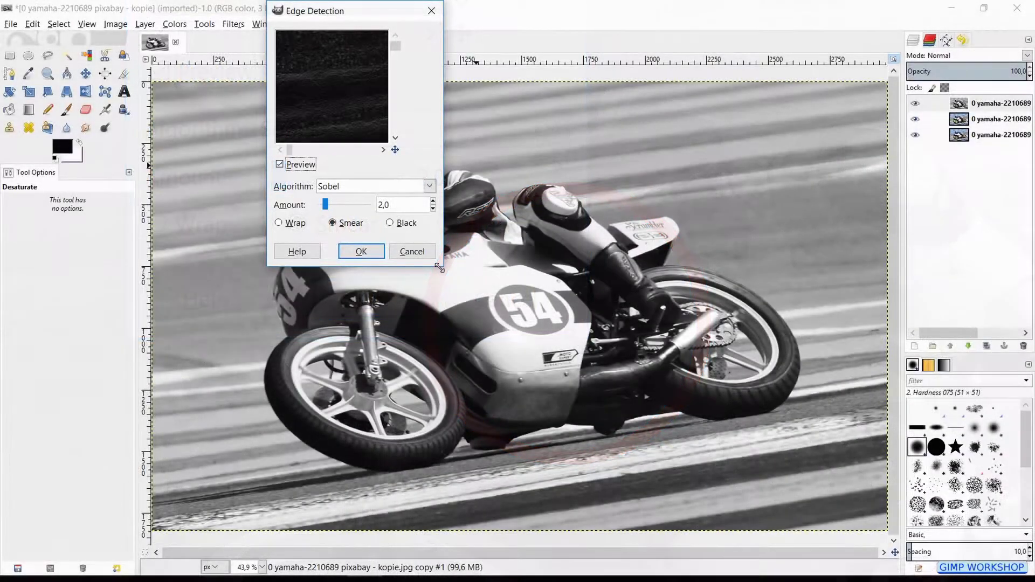
pyautogui.moveTo(444, 270); pyautogui.dragTo(699, 563)
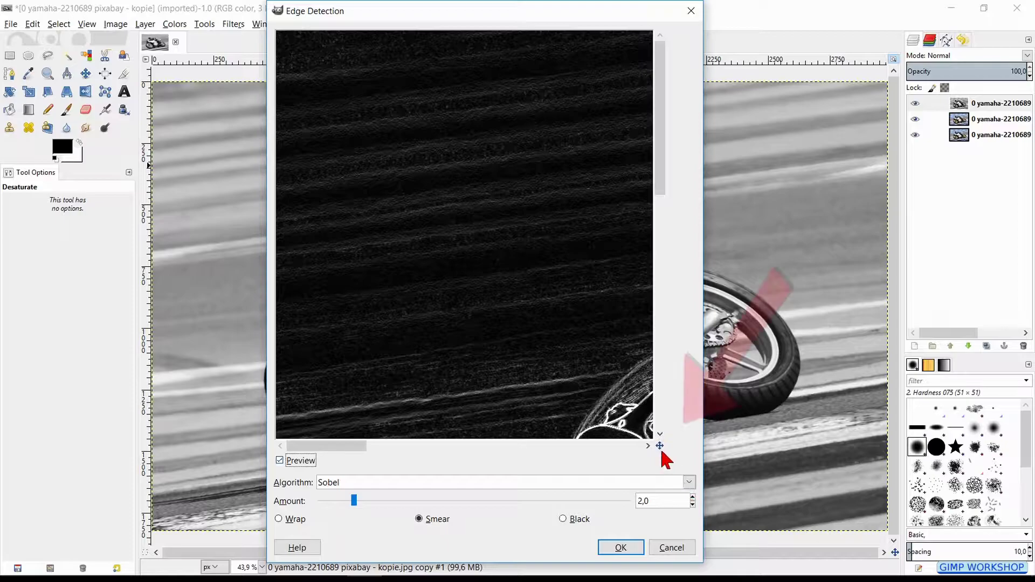
pyautogui.moveTo(660, 445); pyautogui.dragTo(671, 456)
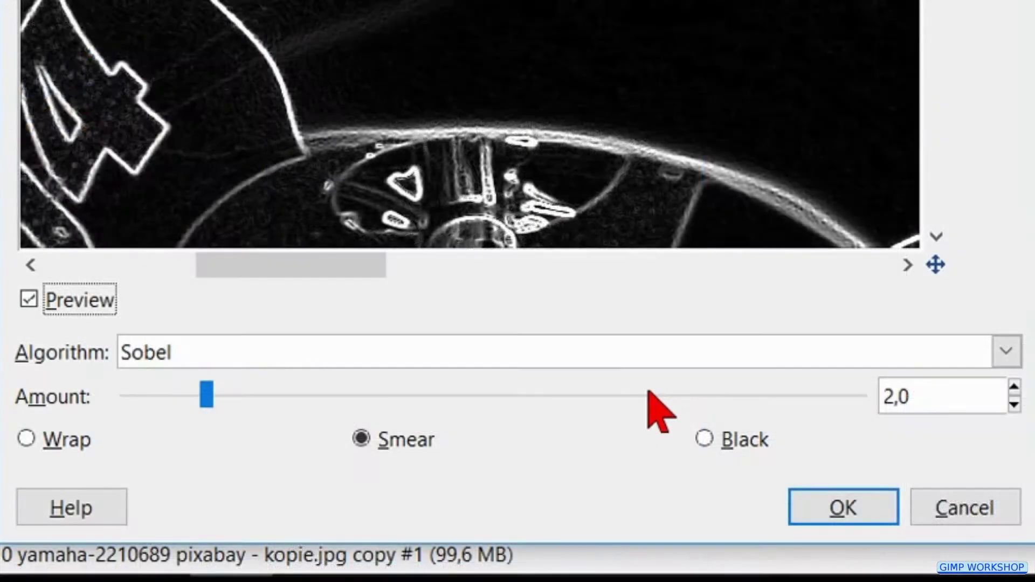
pyautogui.scroll(2, 539, 499)
pyautogui.scroll(2, 650, 392)
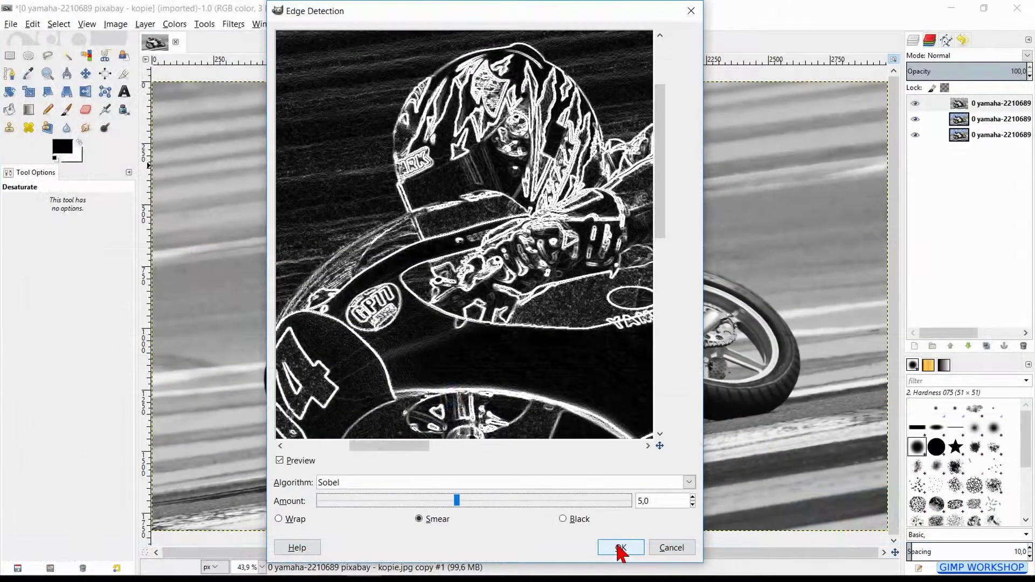
# Step: Apply the edge detection and invert the layer into black lines on white
pyautogui.click(836, 507)
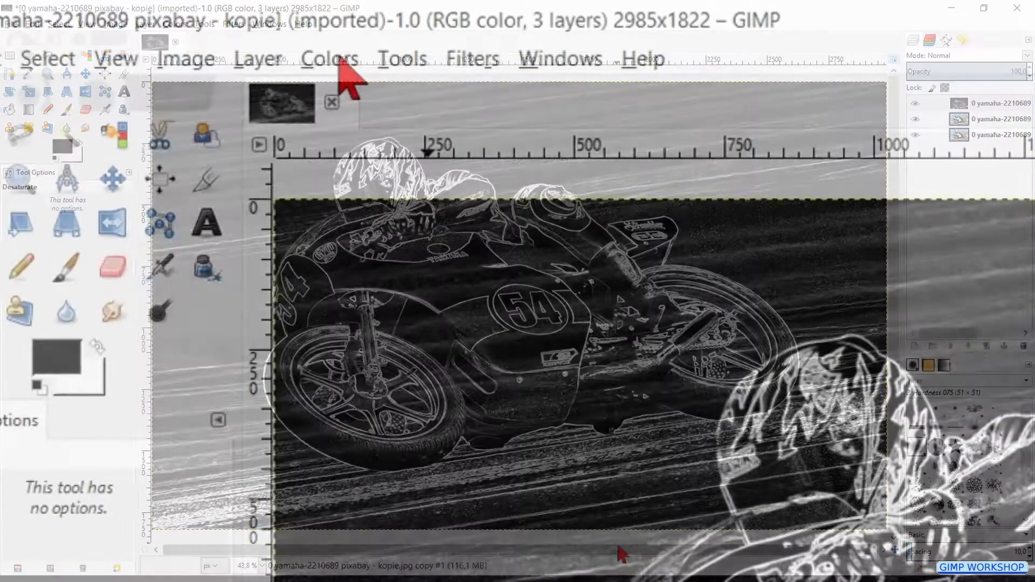
pyautogui.click(176, 24)
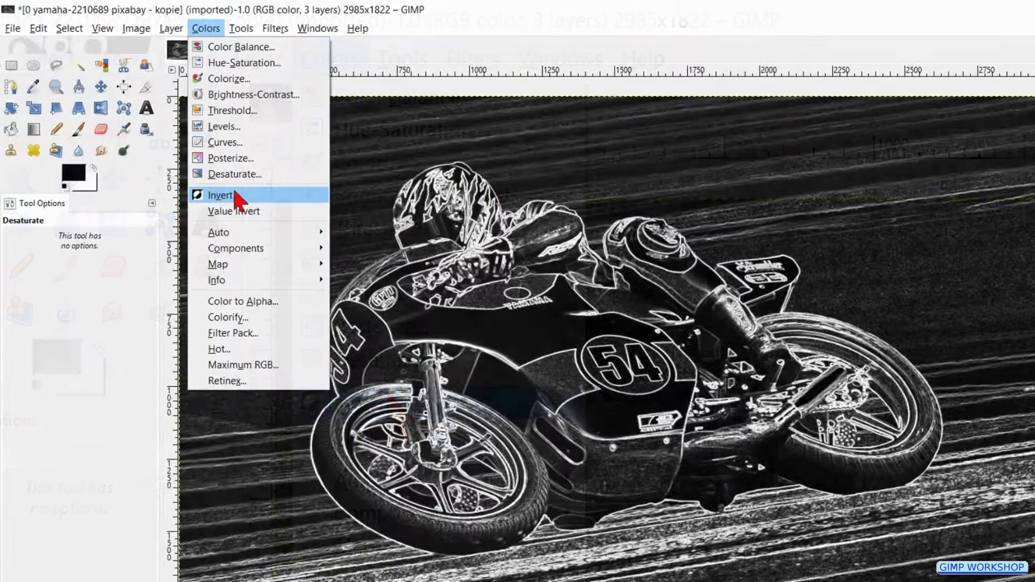
pyautogui.click(236, 197)
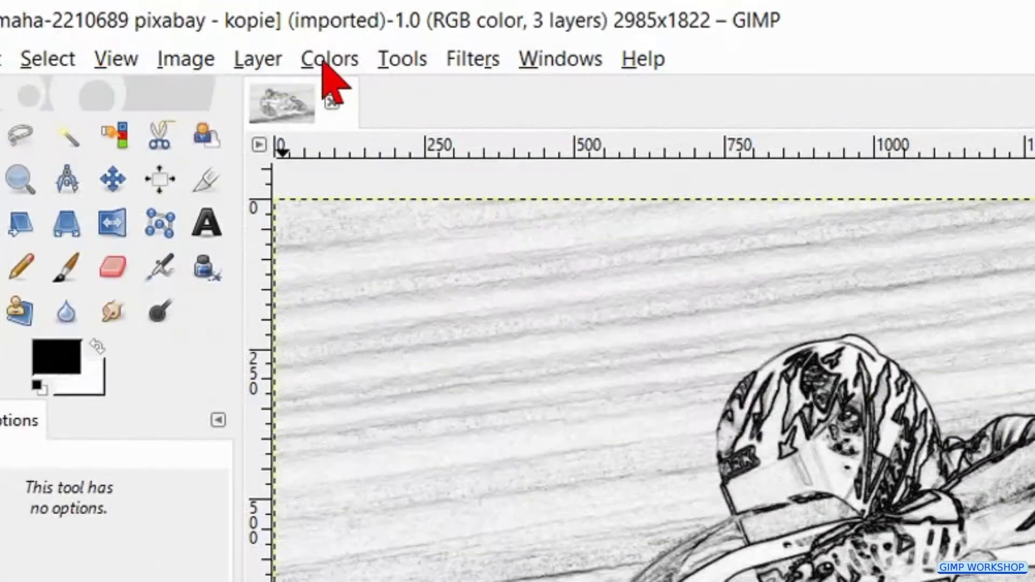
# Step: Darken the sketch with a downward-bent Curves value curve, comparing before and after
pyautogui.click(204, 30)
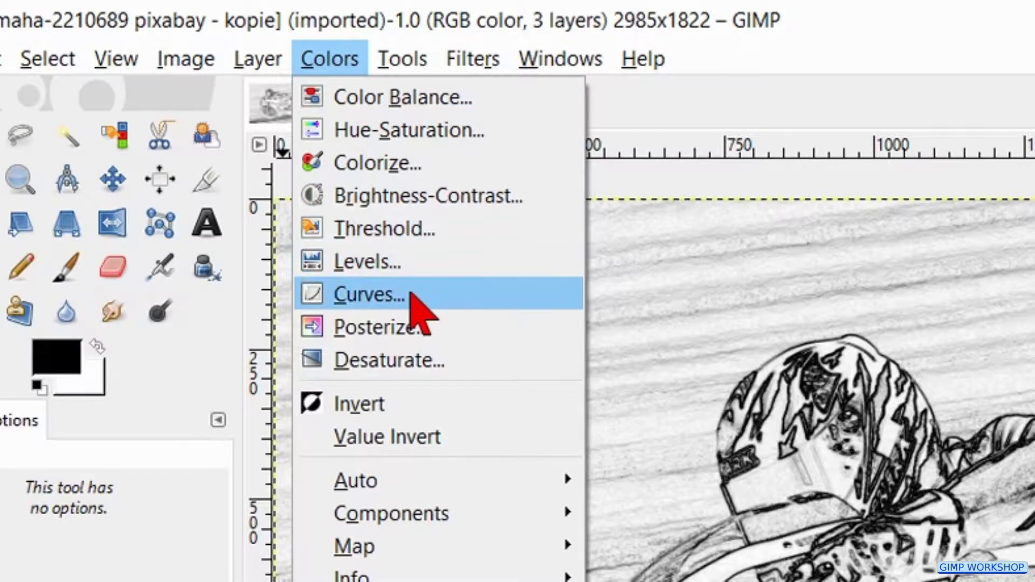
pyautogui.click(410, 294)
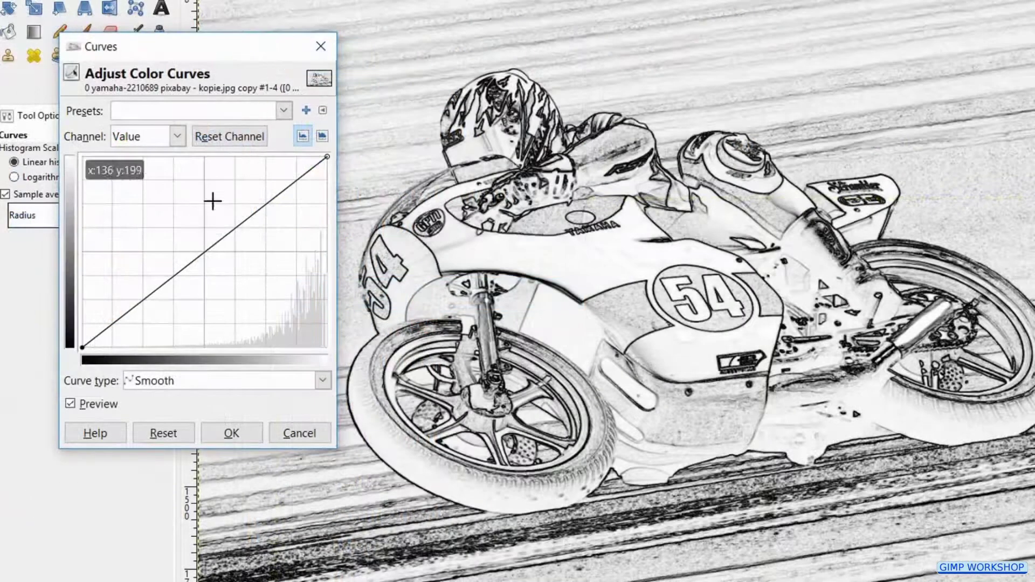
pyautogui.moveTo(209, 247); pyautogui.dragTo(238, 319)
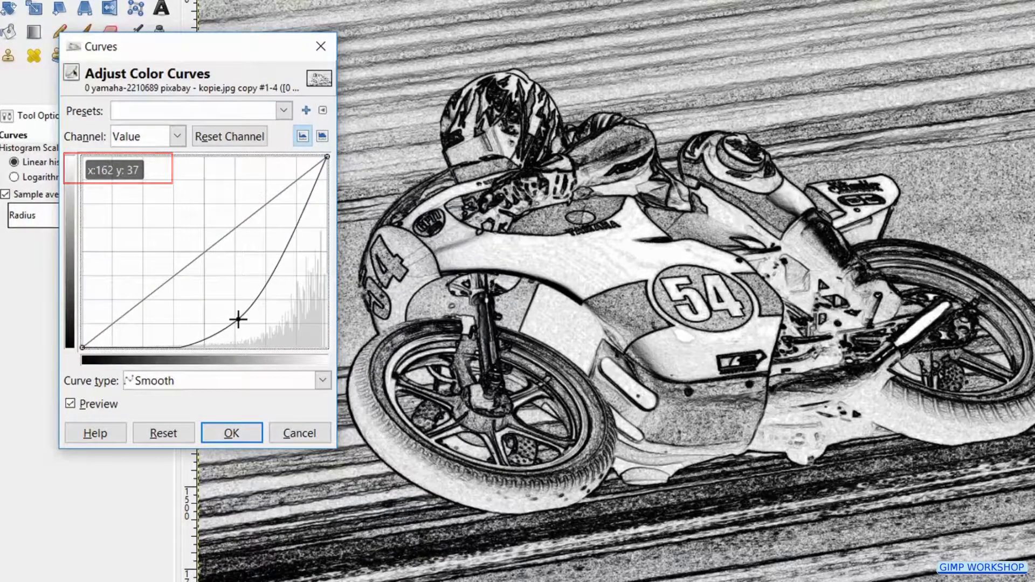
pyautogui.click(94, 406)
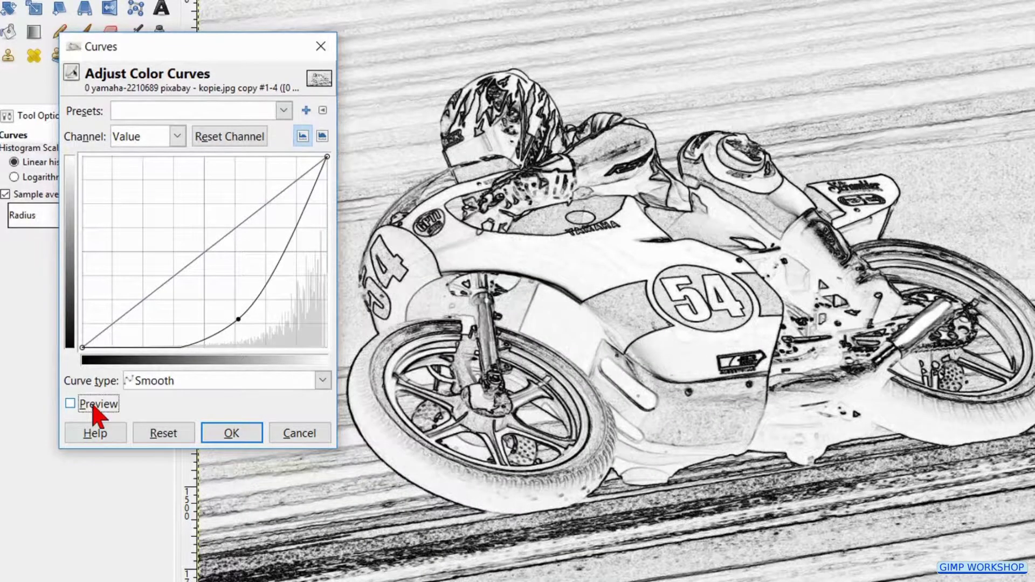
pyautogui.click(98, 414)
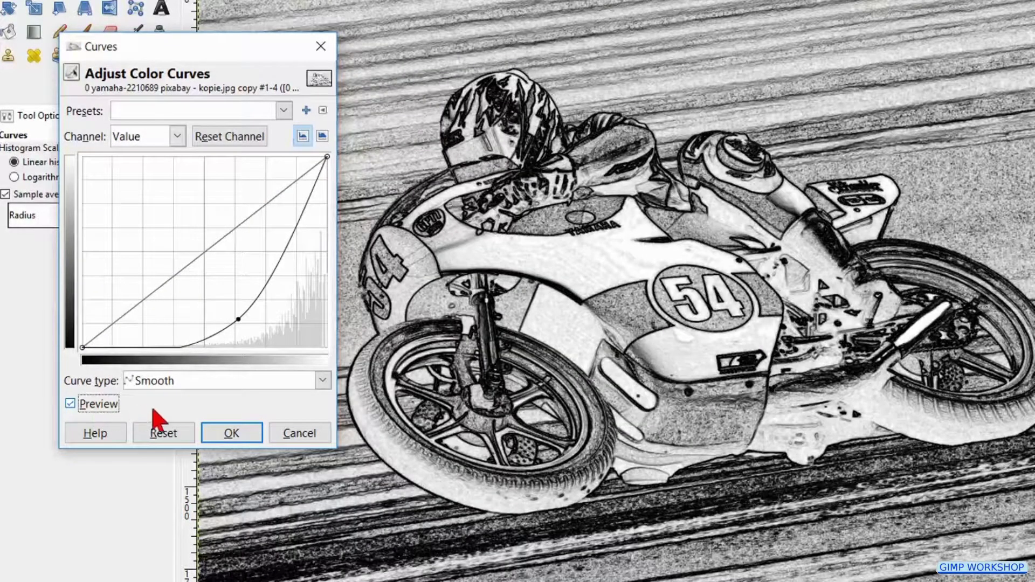
pyautogui.click(234, 438)
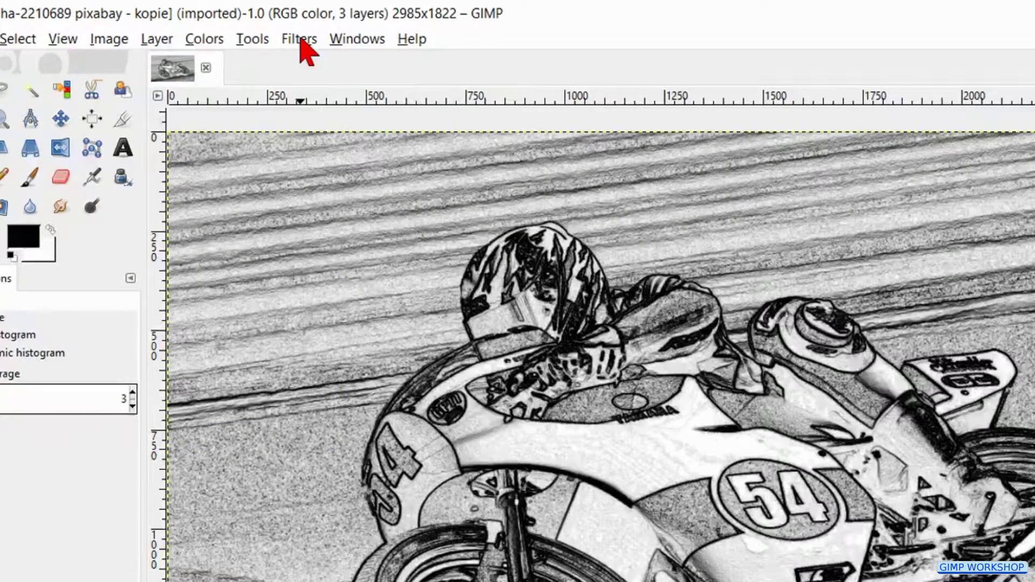
# Step: Open the Photocopy filter in an enlarged dialog previewing the rider's helmet
pyautogui.click(301, 41)
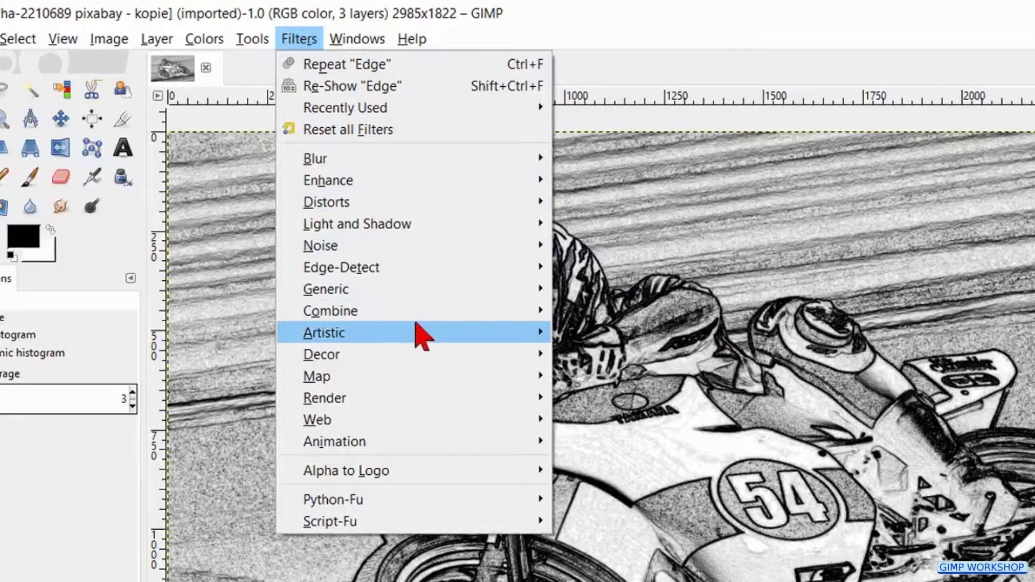
pyautogui.moveTo(425, 336)
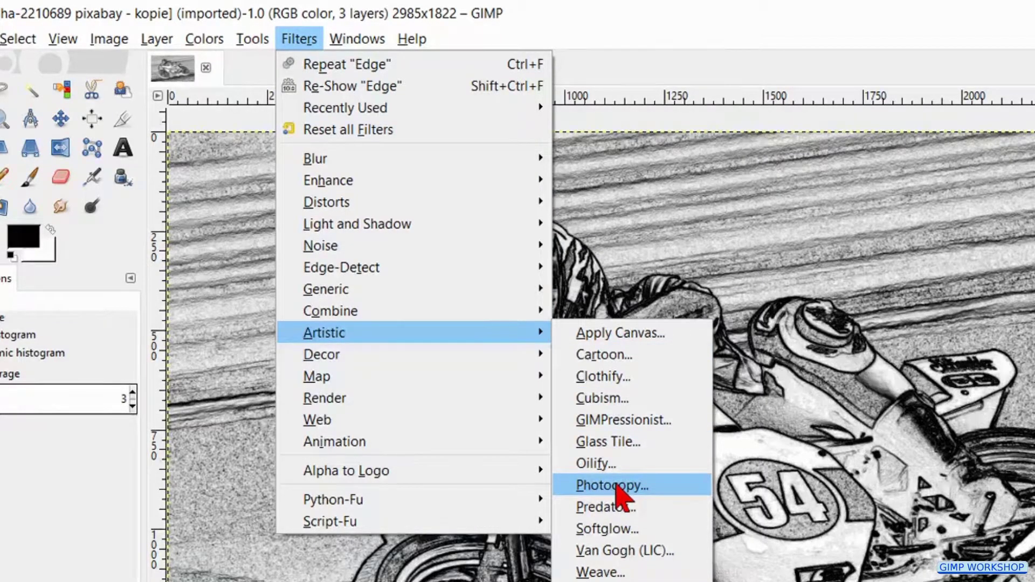
pyautogui.click(614, 485)
pyautogui.moveTo(418, 111); pyautogui.dragTo(339, 17)
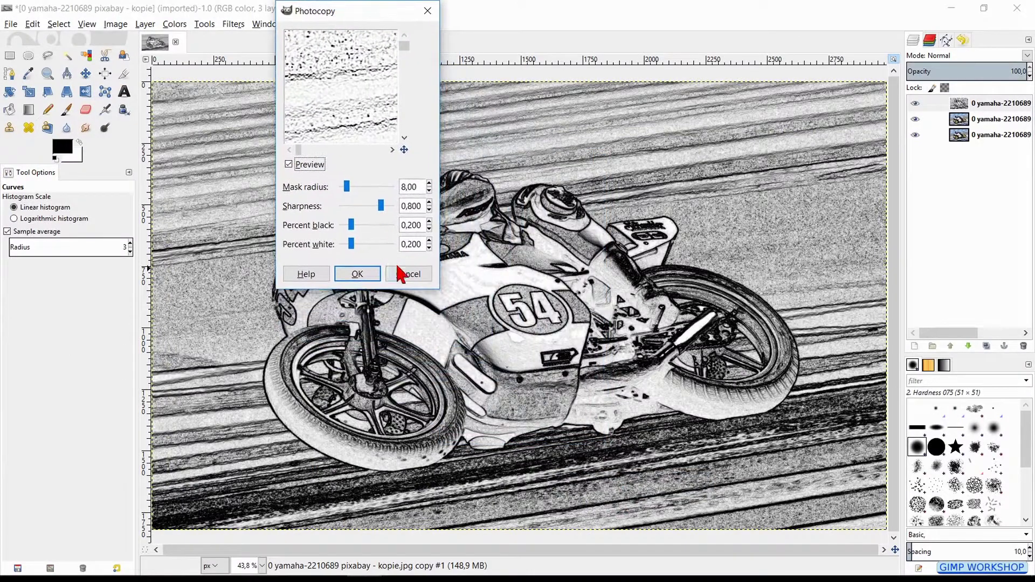
pyautogui.moveTo(436, 291); pyautogui.dragTo(703, 539)
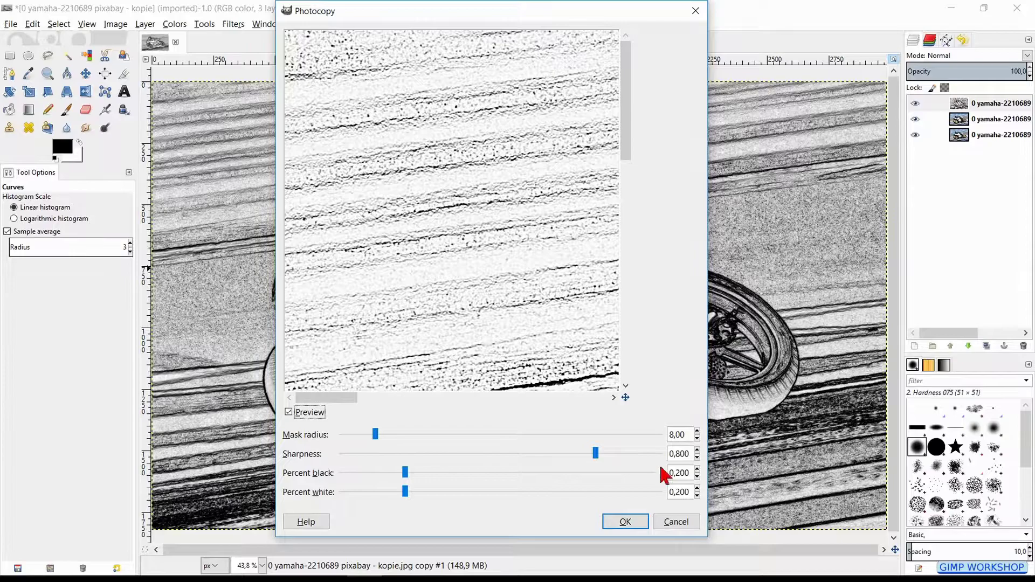
pyautogui.moveTo(595, 370); pyautogui.dragTo(388, 227)
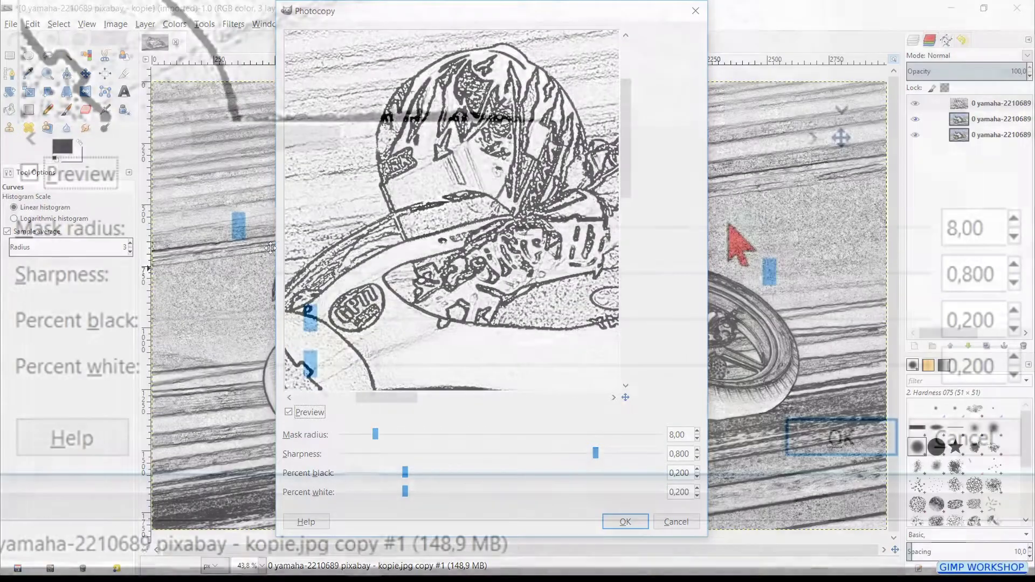
# Step: Raise the Photocopy mask radius from 8 to 23 and apply it
pyautogui.click(578, 433)
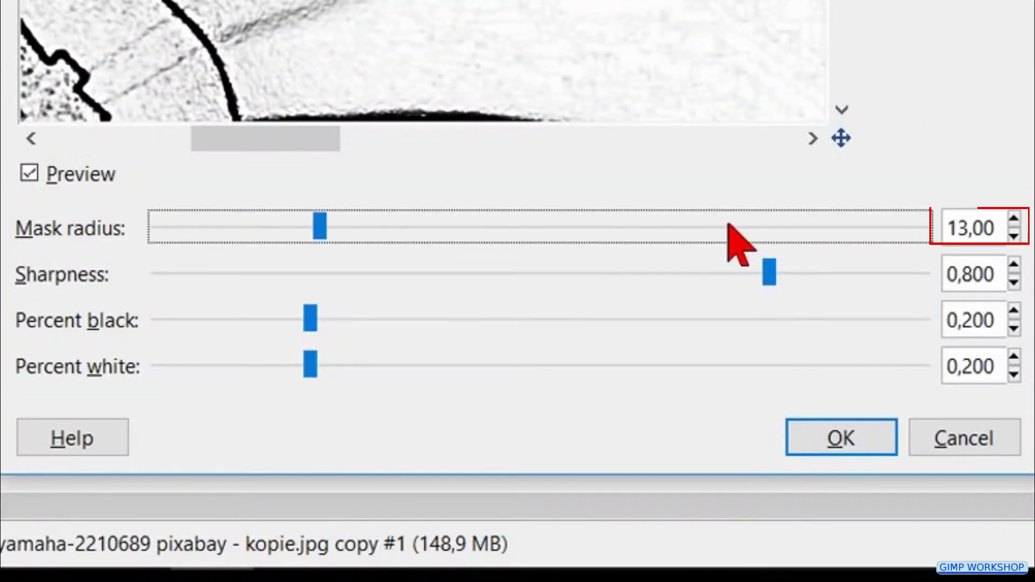
pyautogui.click(729, 227)
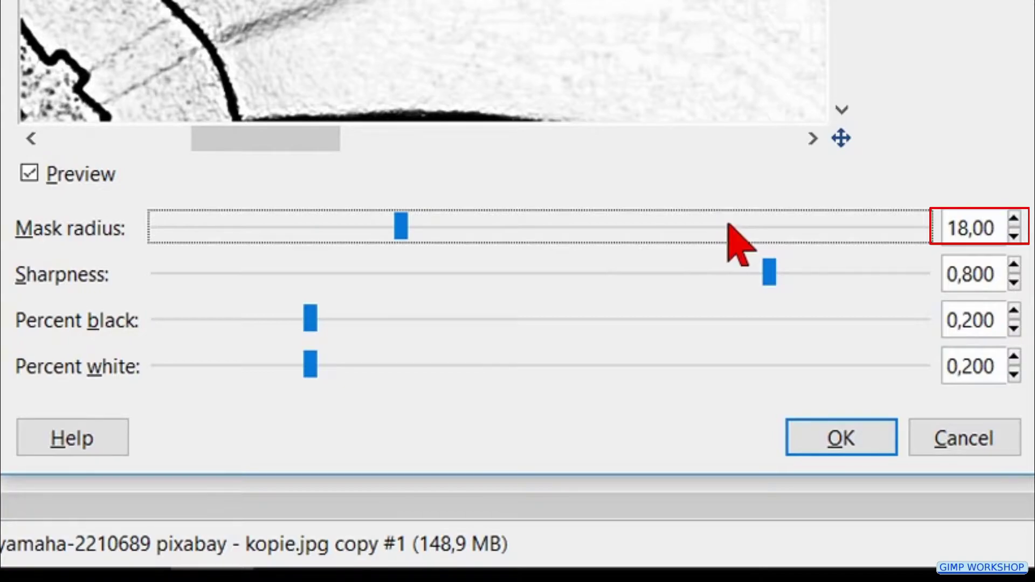
pyautogui.click(728, 227)
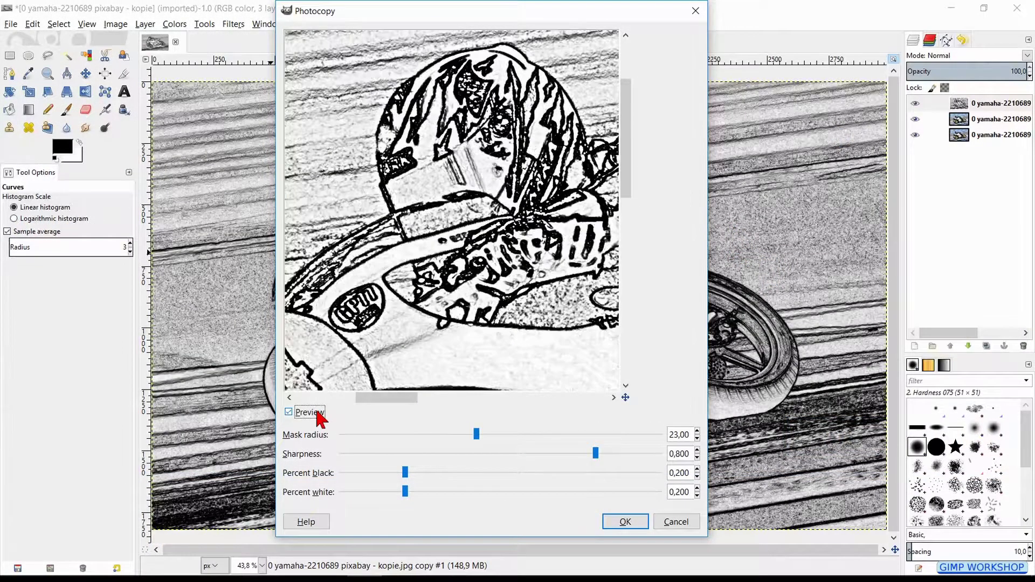
pyautogui.click(609, 520)
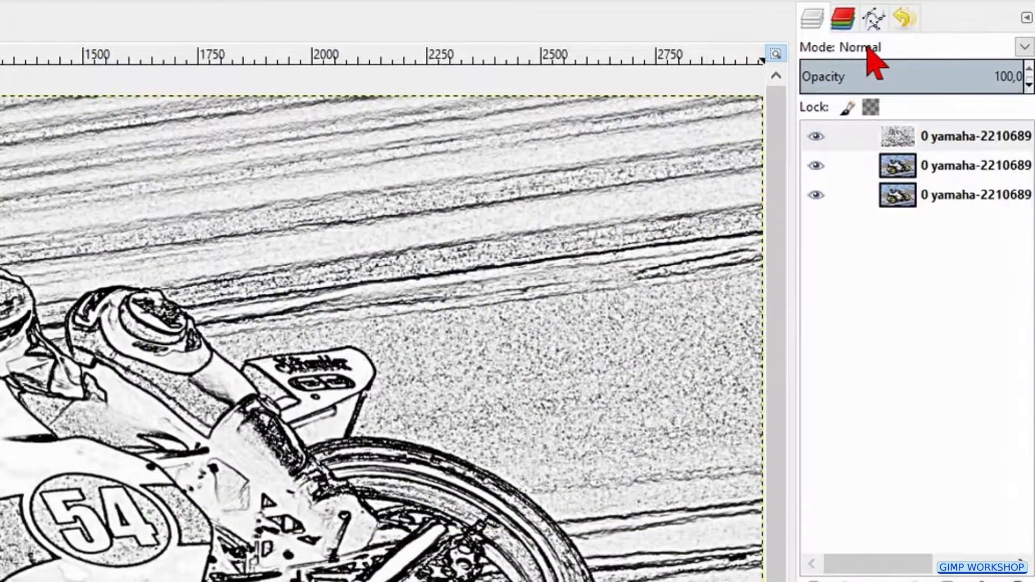
# Step: Switch the top line-art layer's blend mode to Grain merge
pyautogui.click(867, 48)
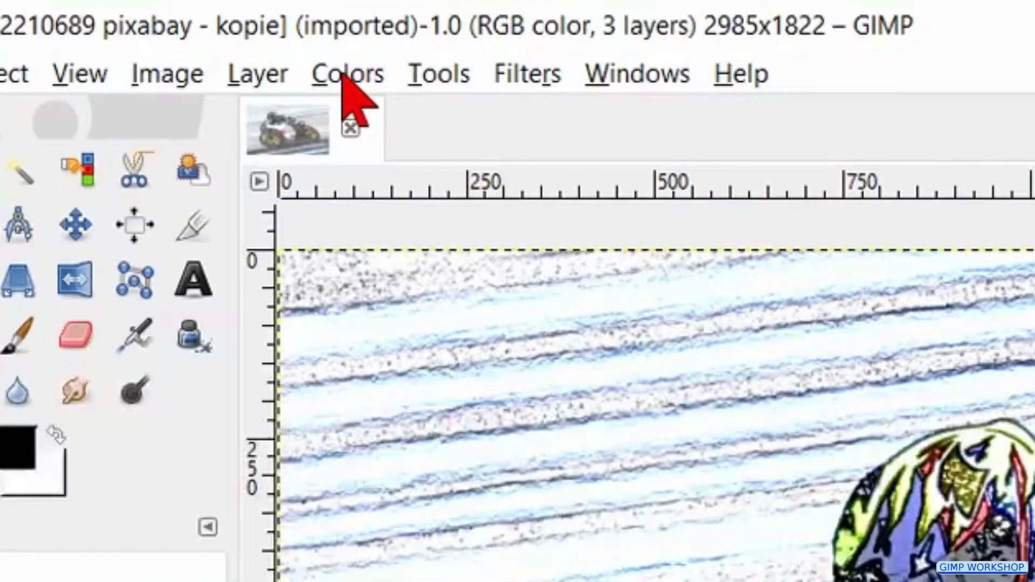
# Step: Apply Levels with black input 89 and gamma 0,48, comparing against the original
pyautogui.click(345, 76)
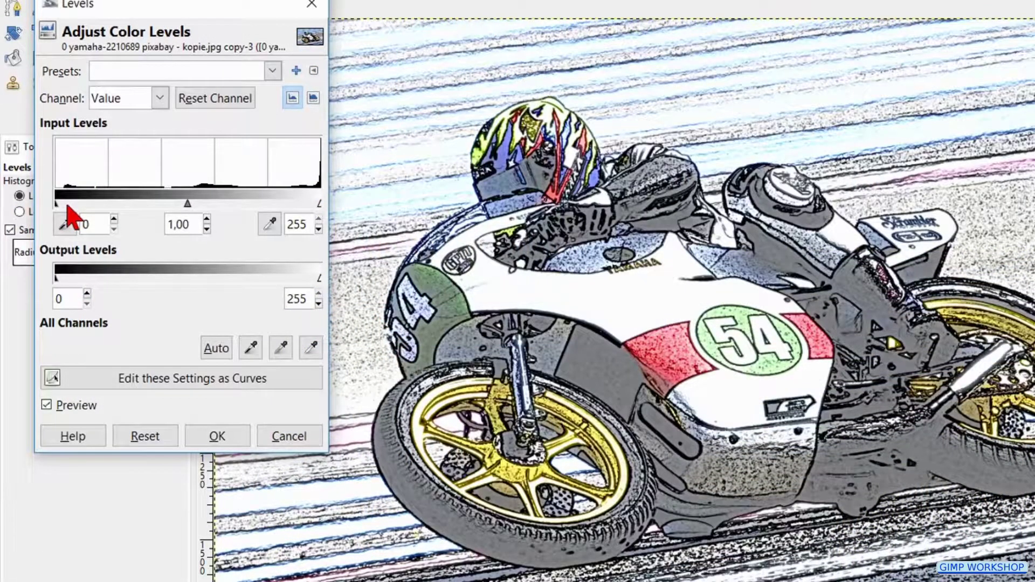
pyautogui.moveTo(67, 206); pyautogui.dragTo(149, 205)
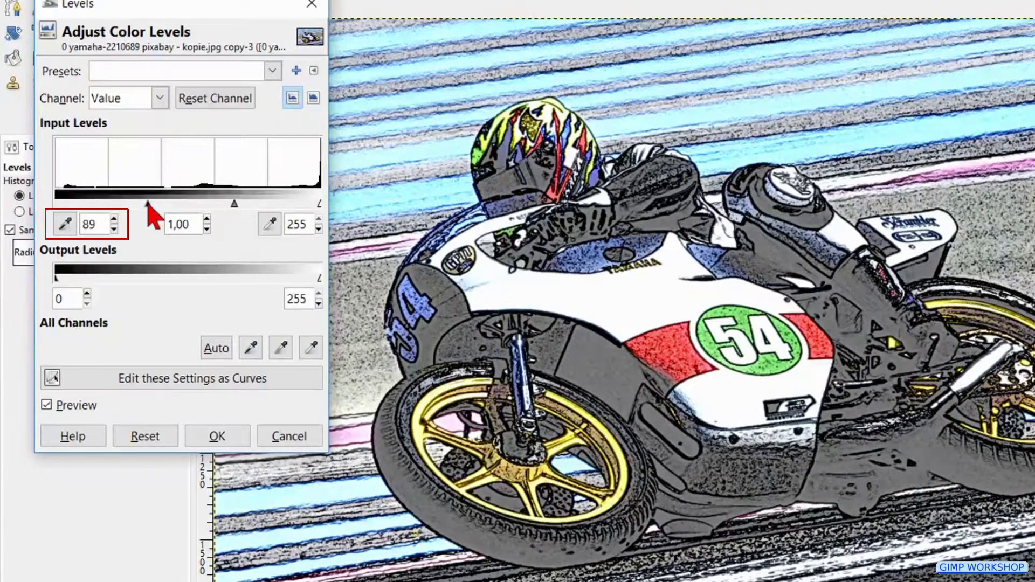
pyautogui.moveTo(235, 205); pyautogui.dragTo(262, 205)
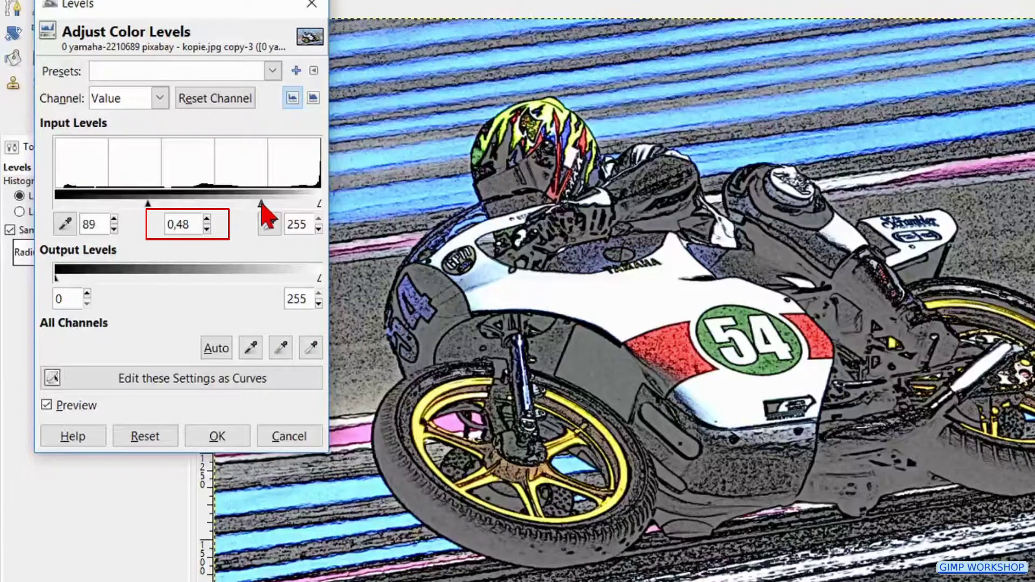
pyautogui.click(81, 406)
pyautogui.click(81, 406)
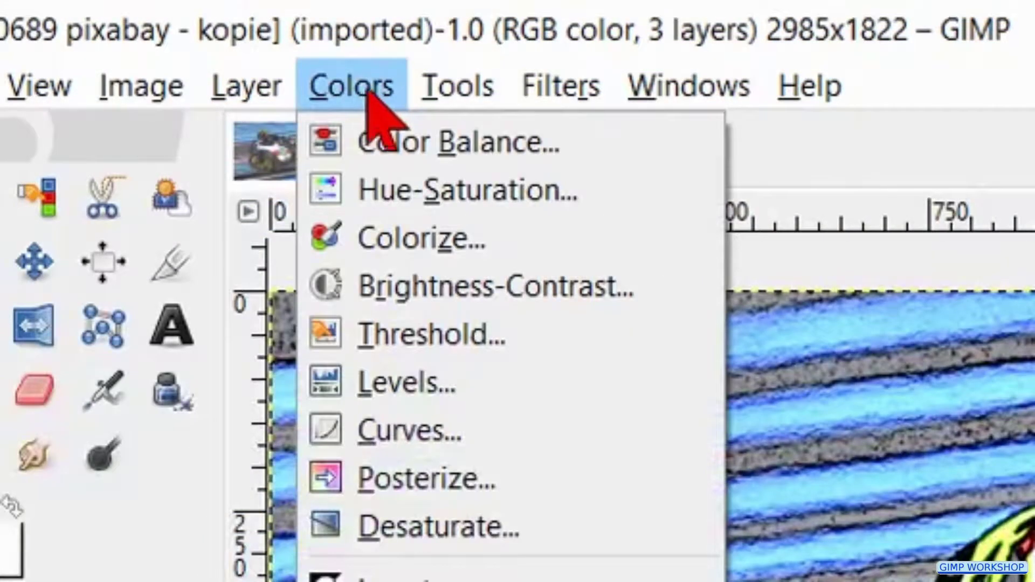
# Step: Apply Hue-Saturation with Hue -180, Lightness -69 and Saturation 100, comparing with the original colours
pyautogui.click(425, 186)
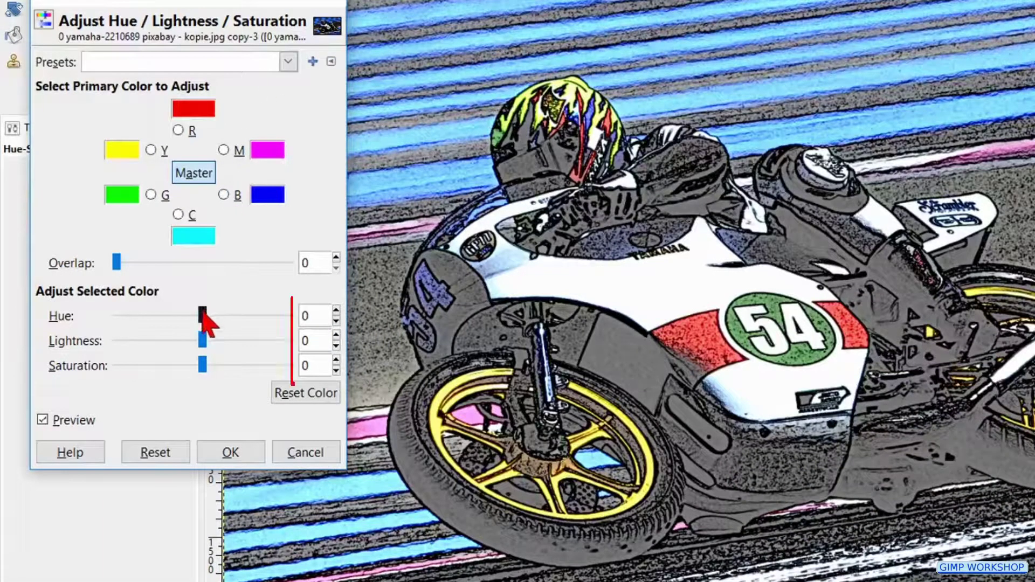
pyautogui.moveTo(203, 313); pyautogui.dragTo(108, 318)
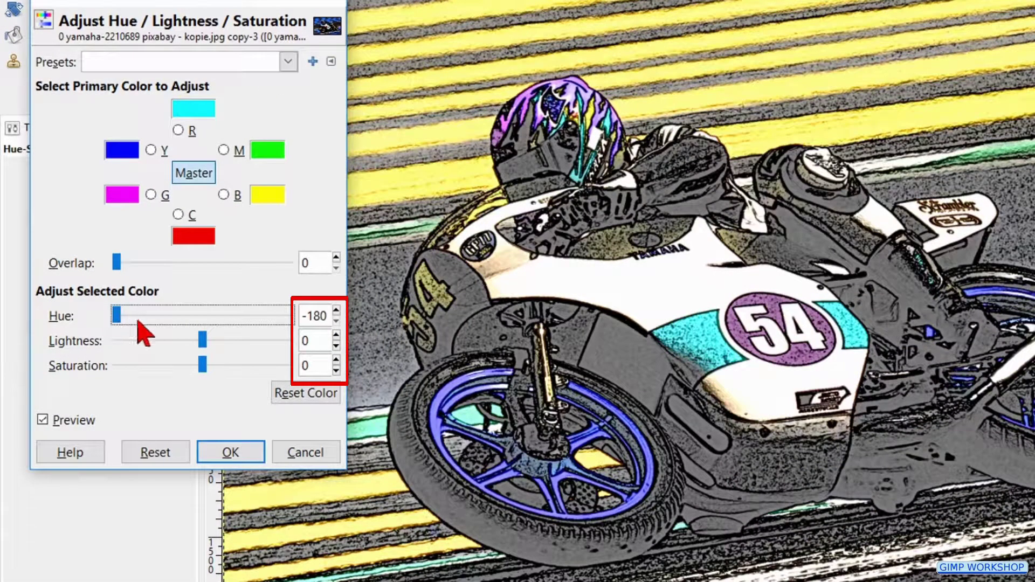
pyautogui.moveTo(202, 341); pyautogui.dragTo(142, 342)
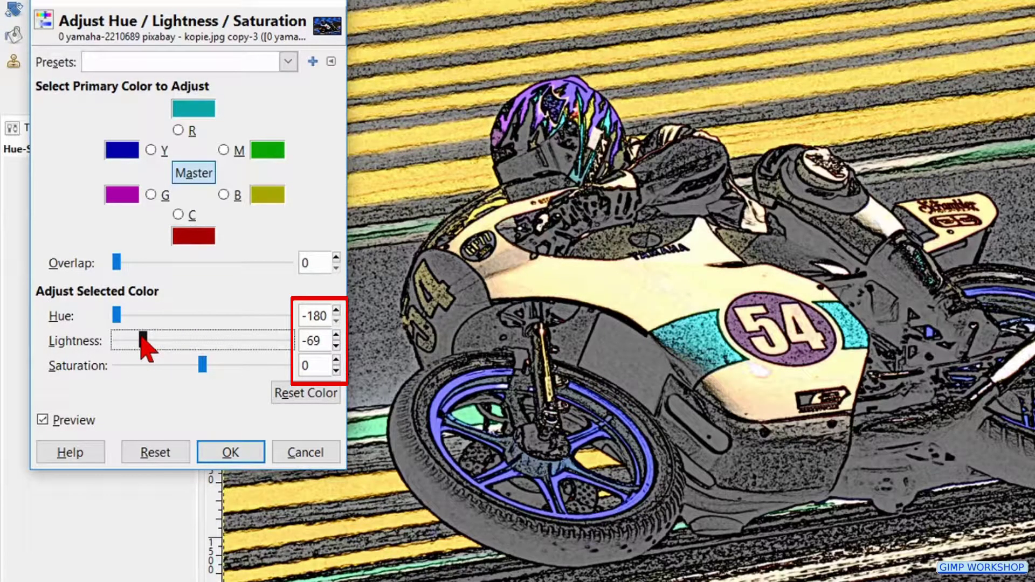
pyautogui.moveTo(203, 367); pyautogui.dragTo(307, 381)
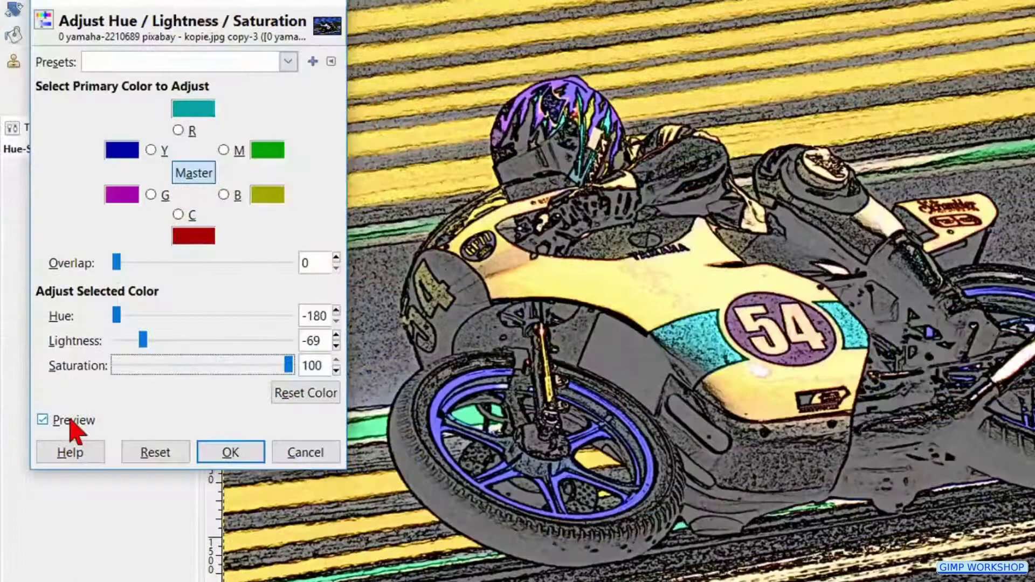
pyautogui.click(71, 420)
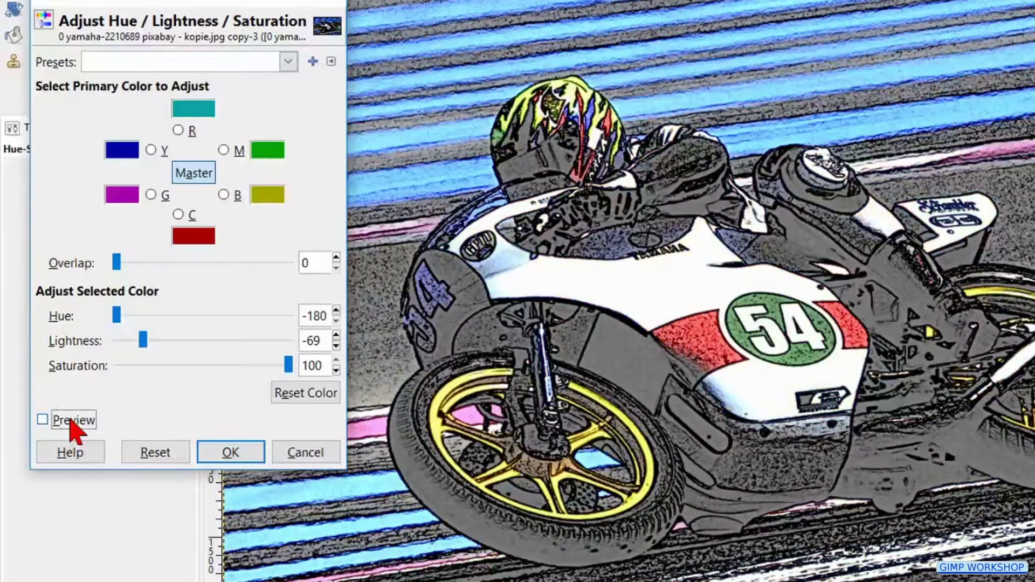
pyautogui.click(72, 429)
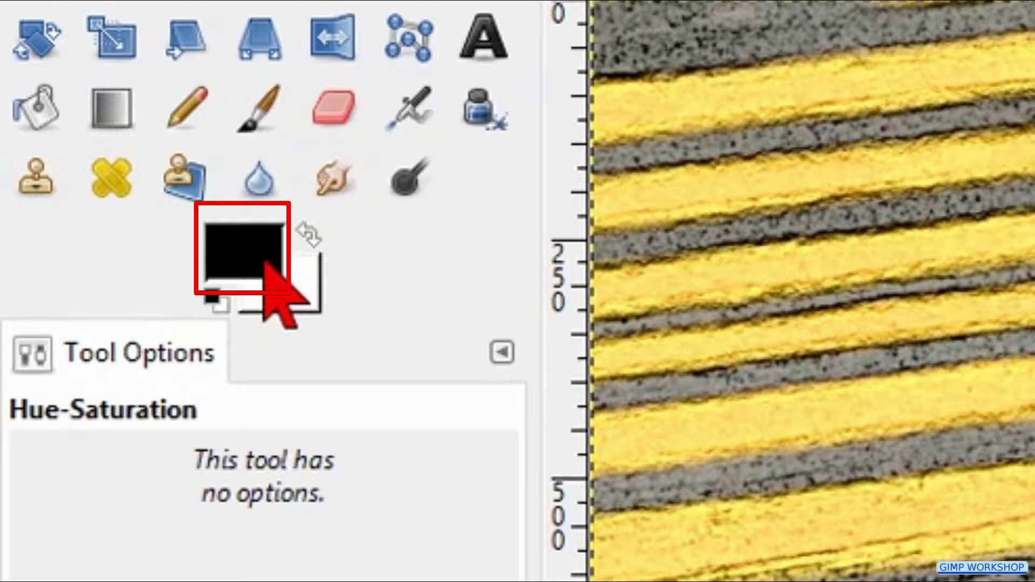
# Step: Enter a7a7a7 as the foreground colour's HTML notation and confirm it
pyautogui.click(265, 263)
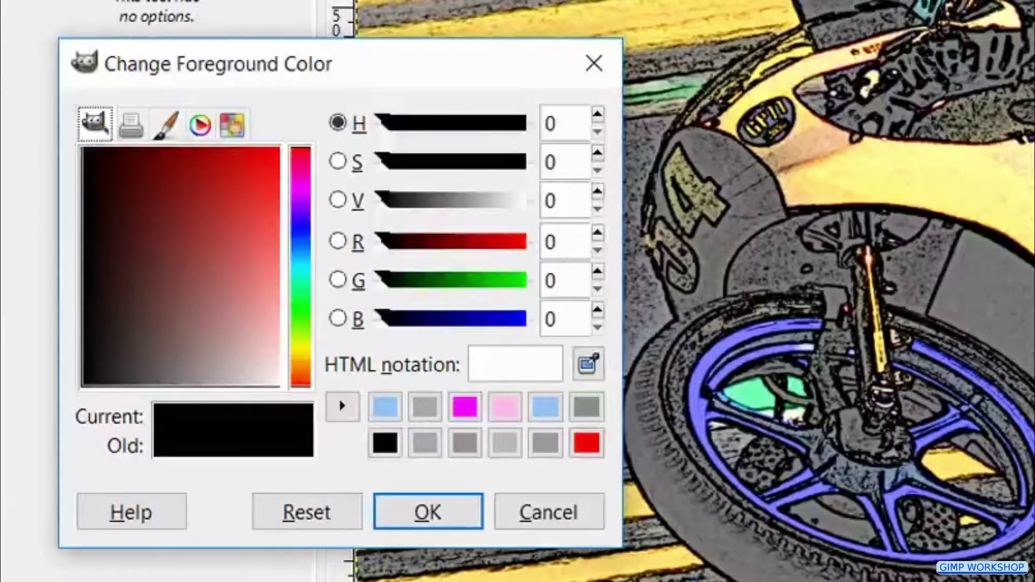
pyautogui.click(536, 361)
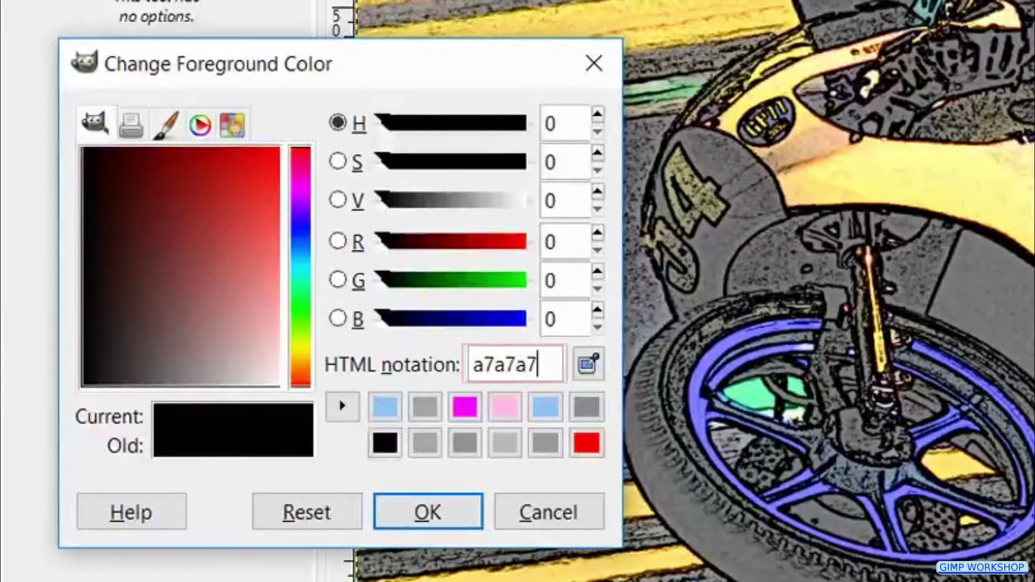
pyautogui.press('Return')
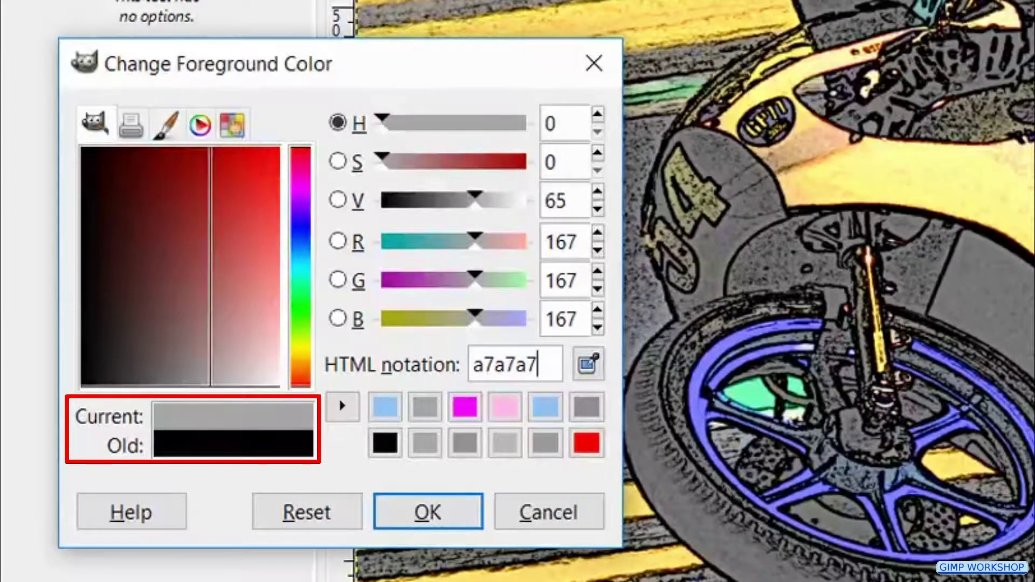
pyautogui.click(454, 504)
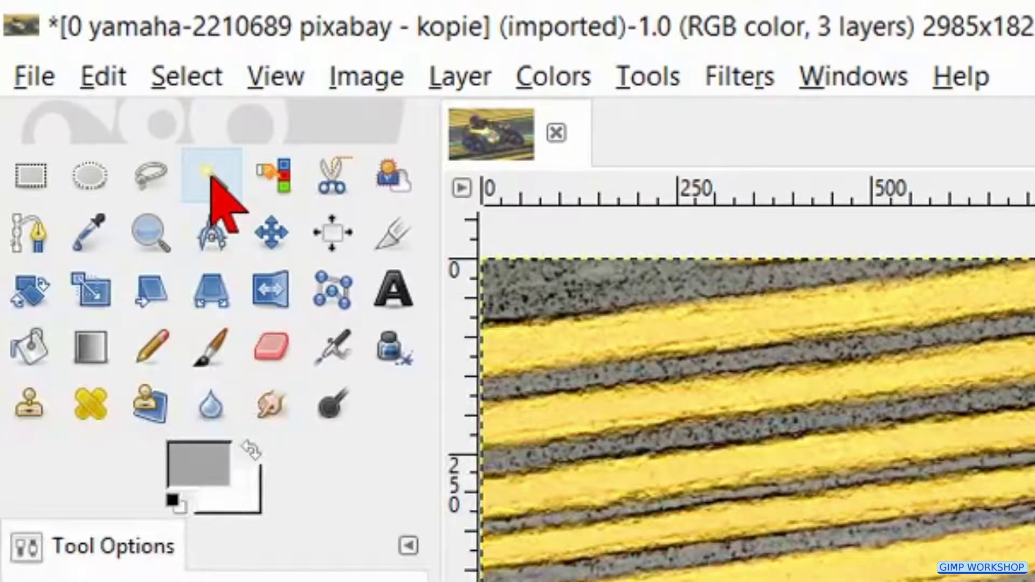
# Step: Set Fuzzy Select to Add mode with threshold about 50 and activate the top line-art layer
pyautogui.click(210, 176)
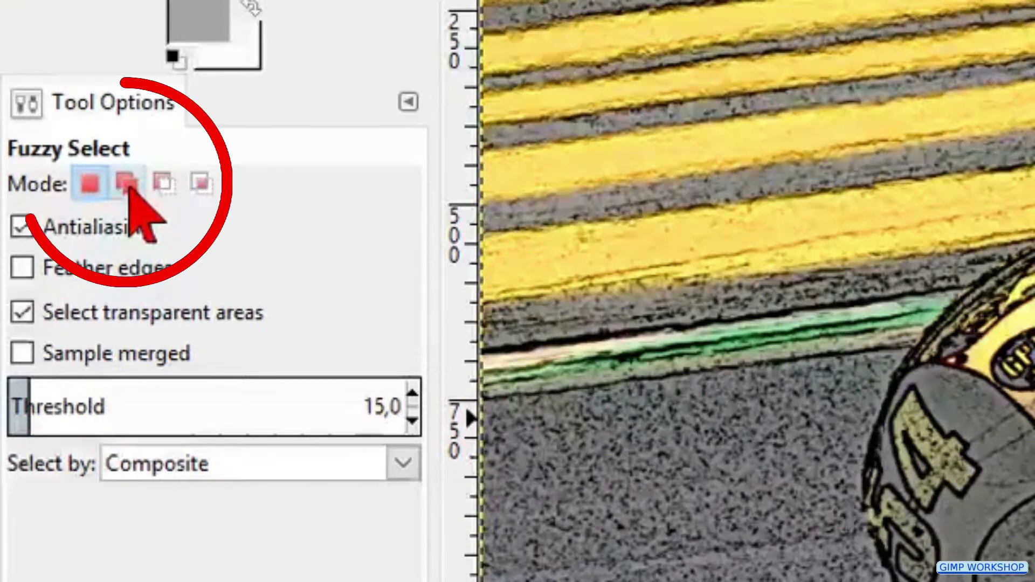
pyautogui.click(127, 183)
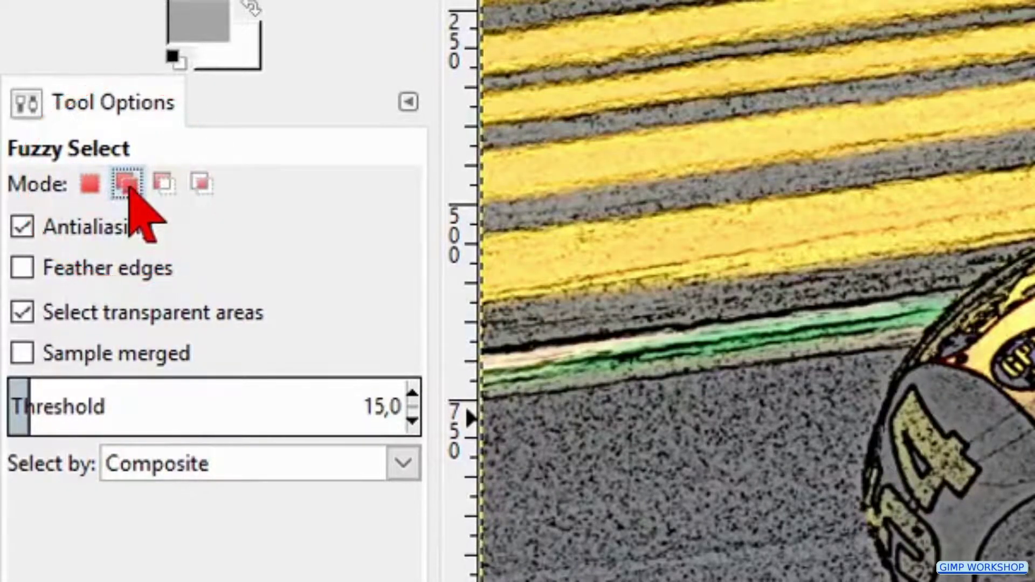
pyautogui.moveTo(130, 408); pyautogui.dragTo(86, 401)
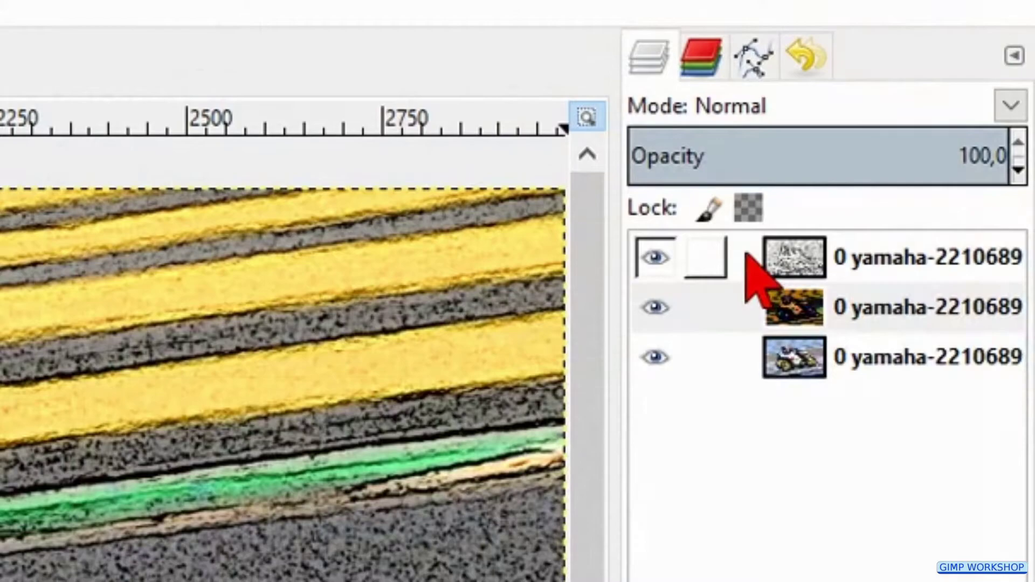
pyautogui.click(746, 254)
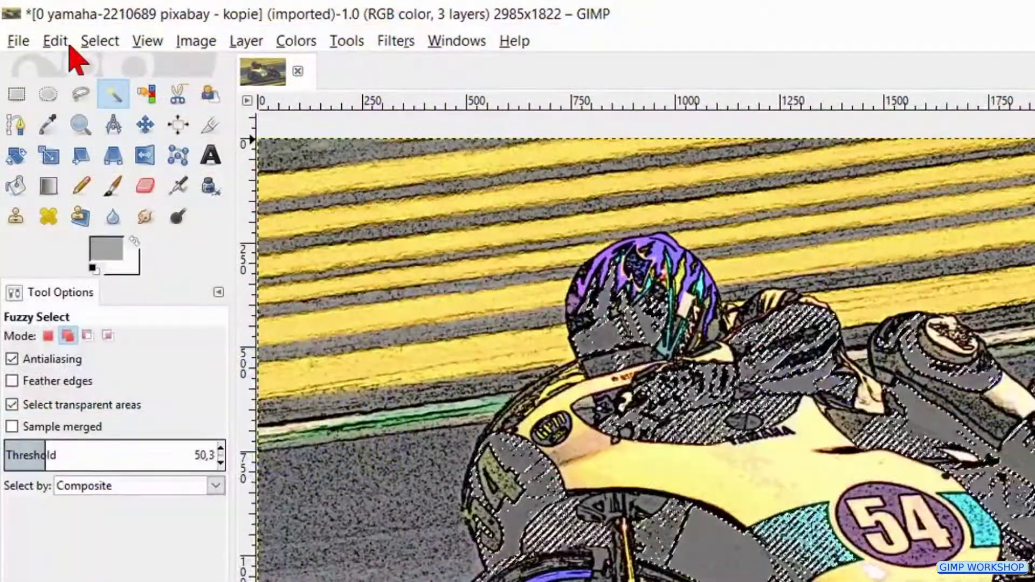
pyautogui.click(55, 41)
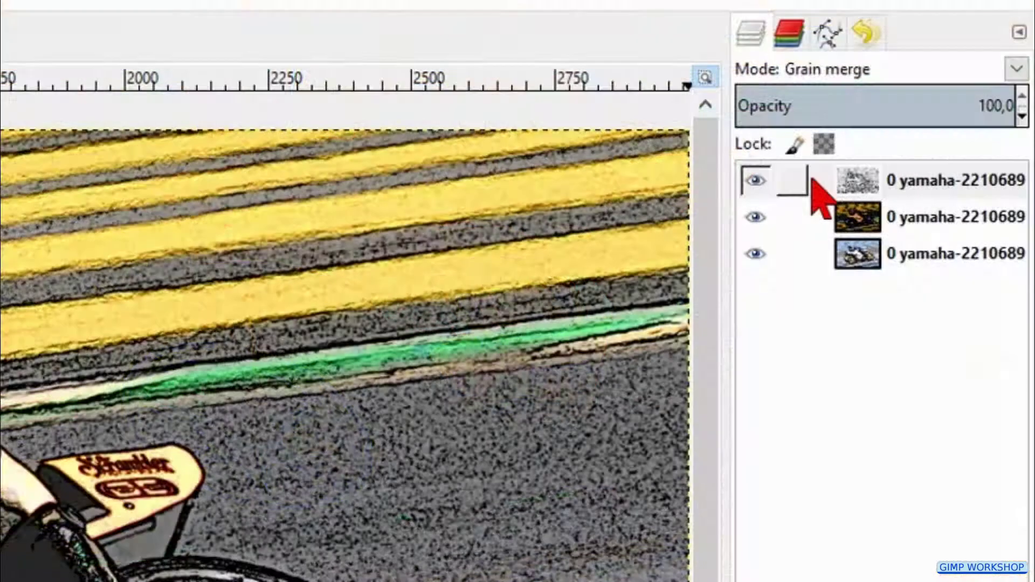
# Step: Merge the line-art layer into the colour layer and scale it down to about 2514×1535 pixels
pyautogui.rightClick(812, 182)
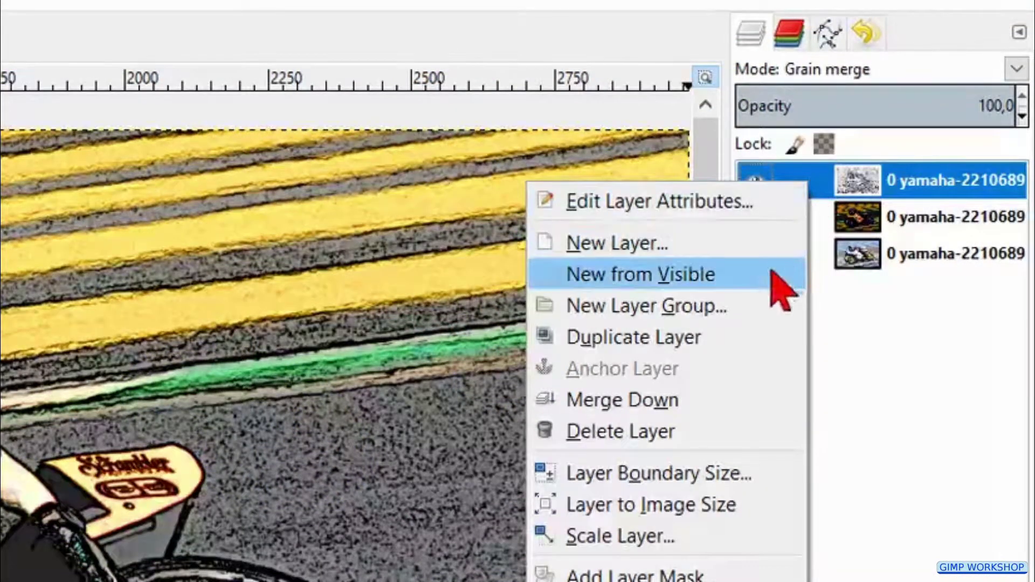
pyautogui.click(689, 399)
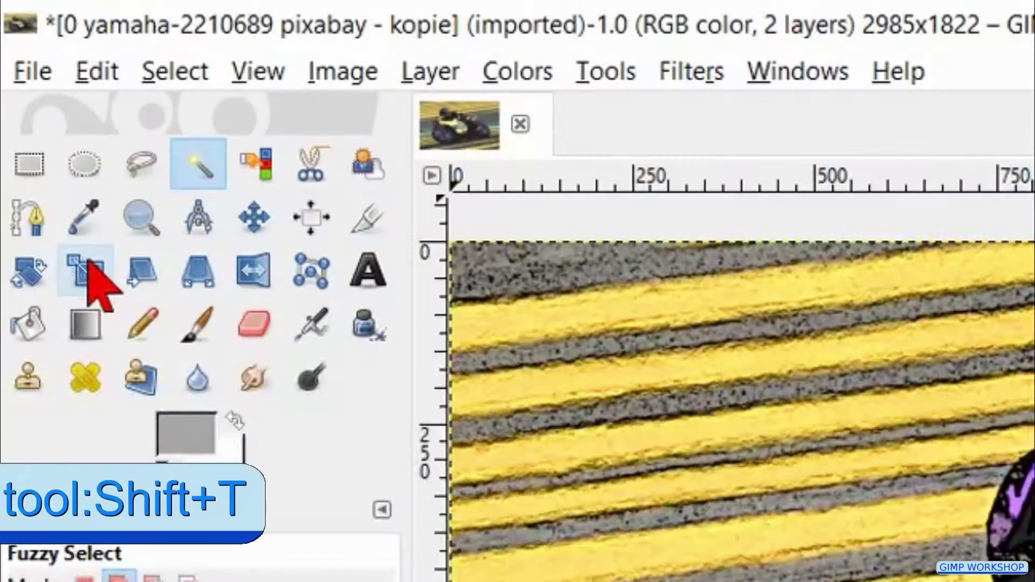
pyautogui.click(89, 263)
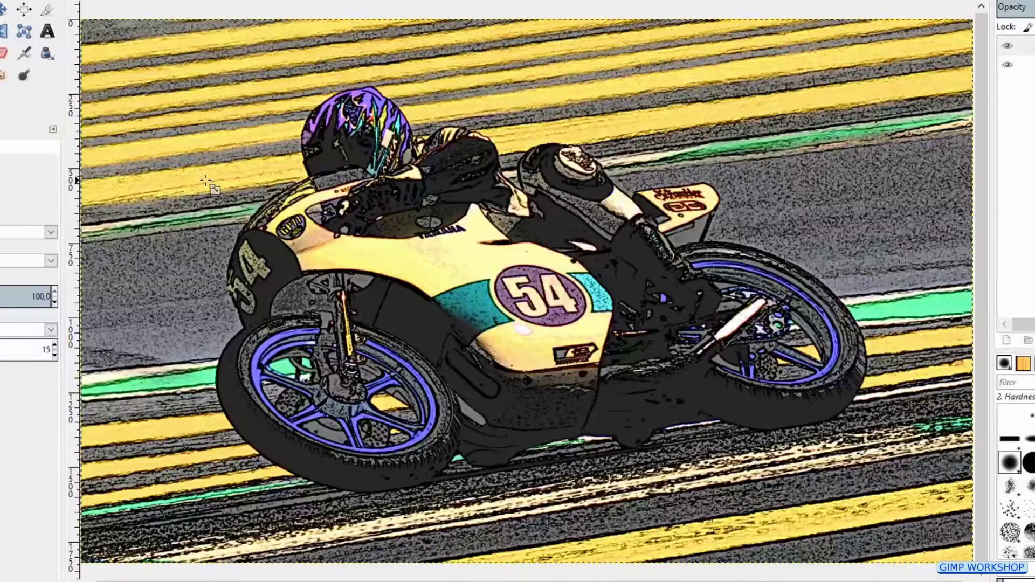
pyautogui.click(206, 180)
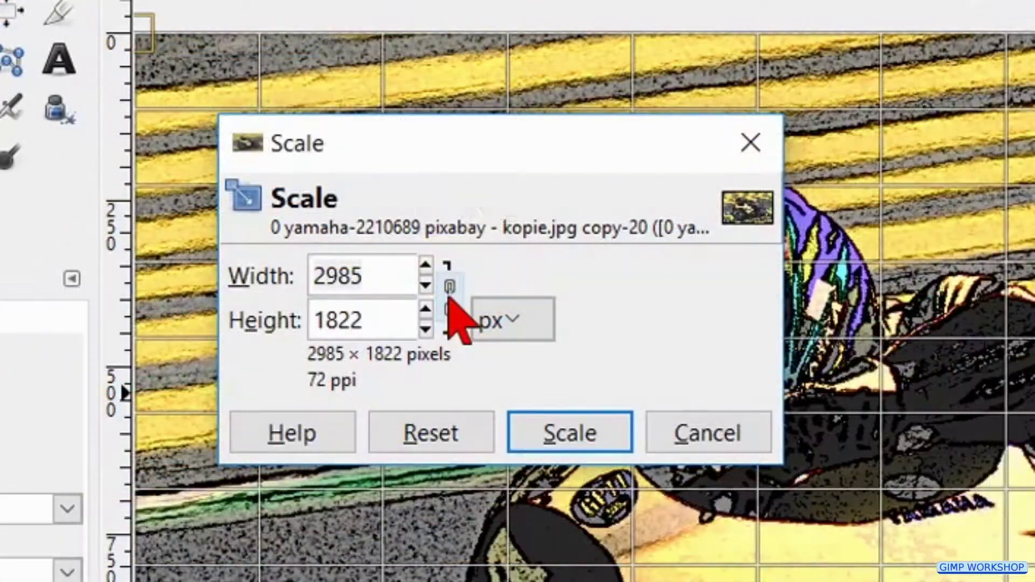
pyautogui.click(449, 293)
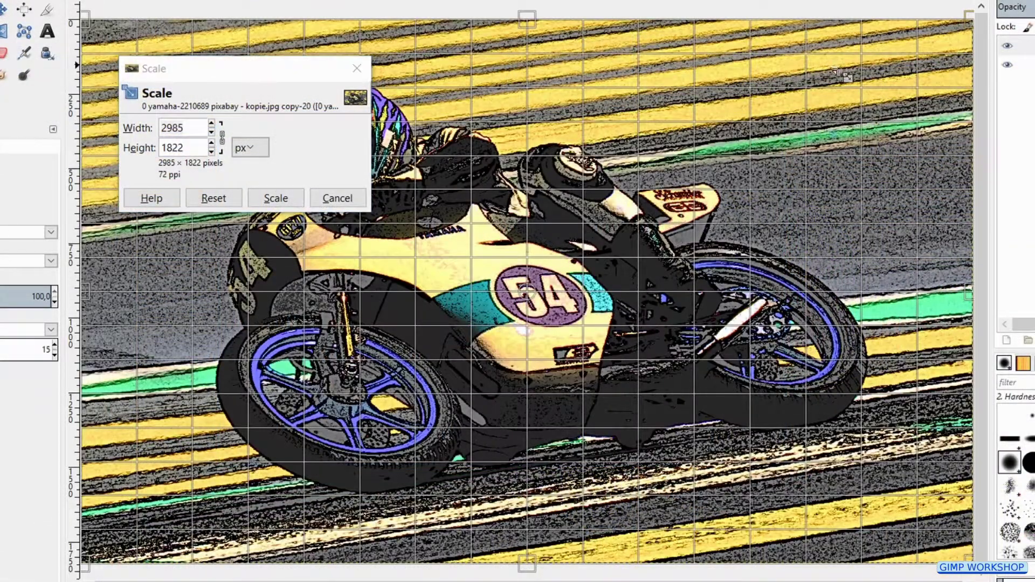
pyautogui.moveTo(834, 71); pyautogui.dragTo(809, 112)
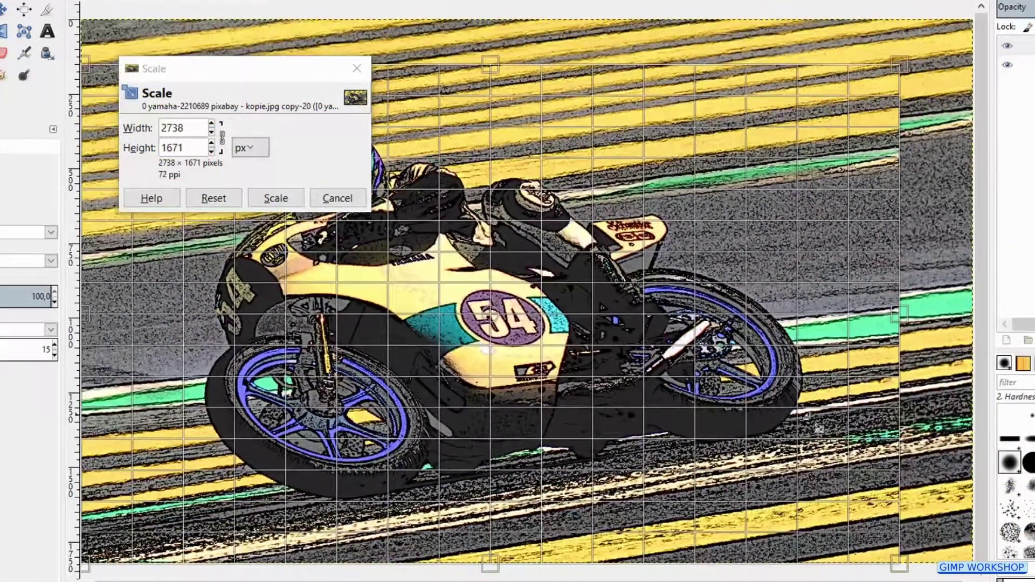
pyautogui.moveTo(806, 415); pyautogui.dragTo(797, 454)
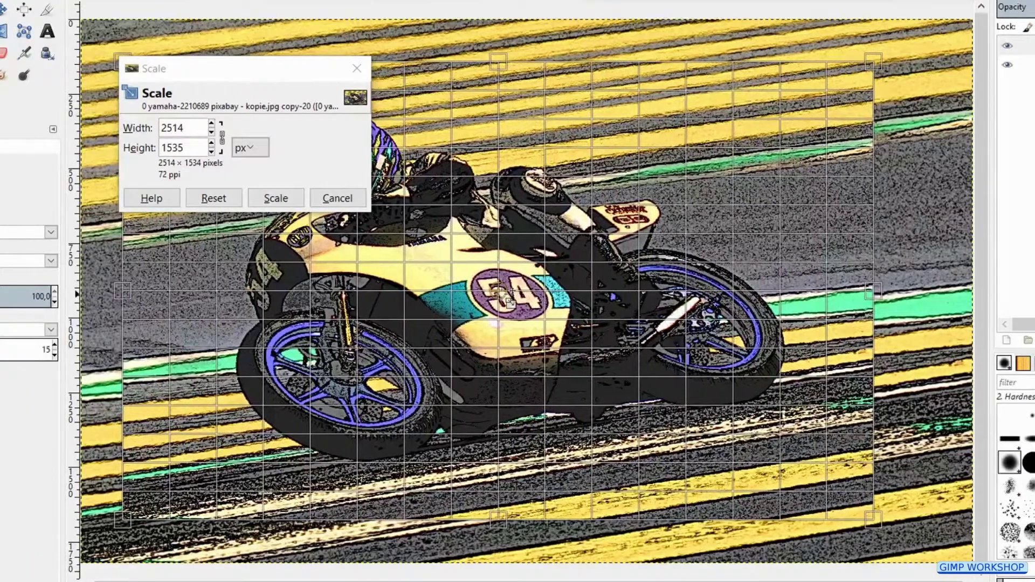
pyautogui.click(296, 203)
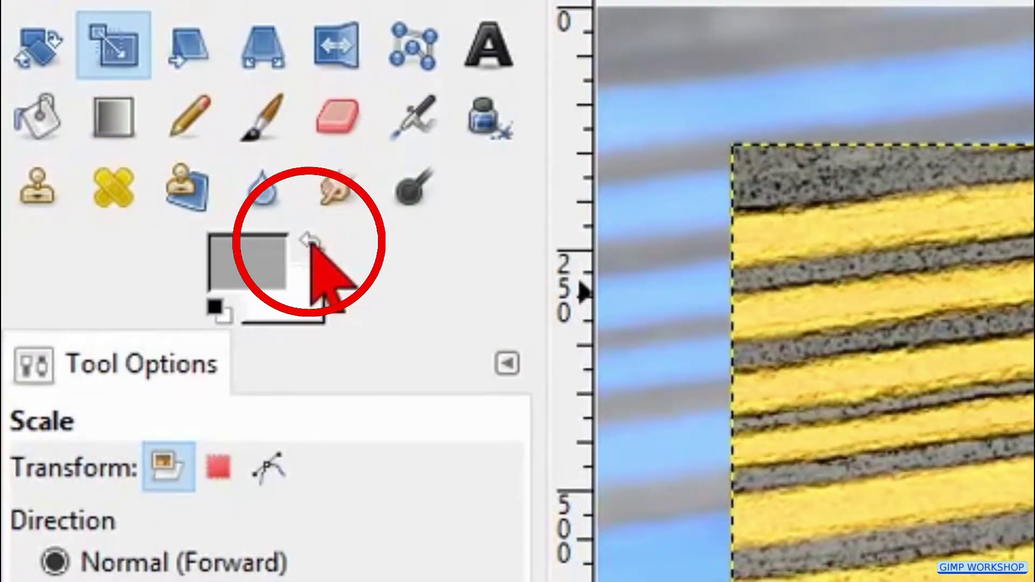
# Step: With white as foreground, select the whole image and stroke the selection with a 70 px line
pyautogui.click(310, 241)
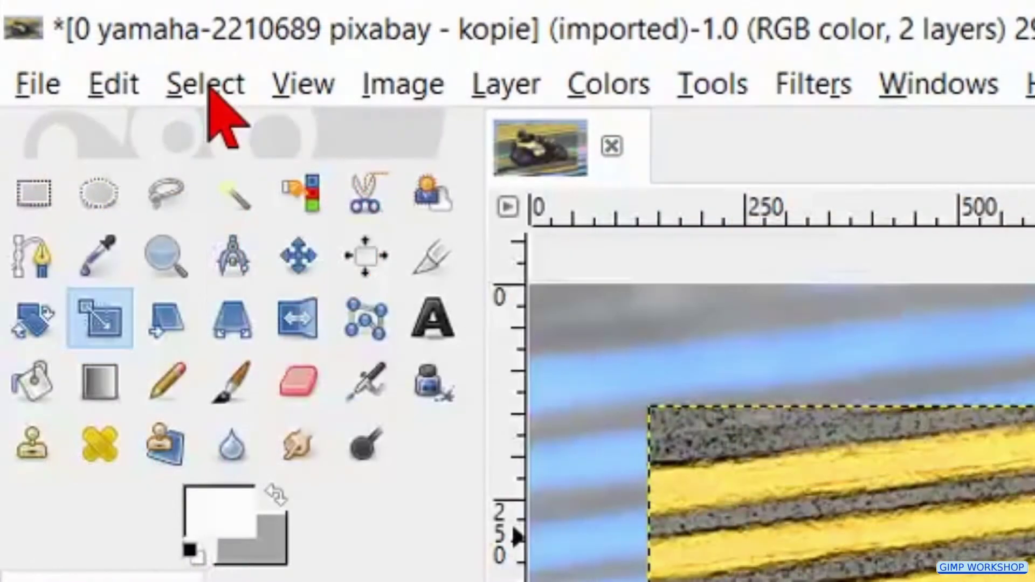
pyautogui.click(211, 88)
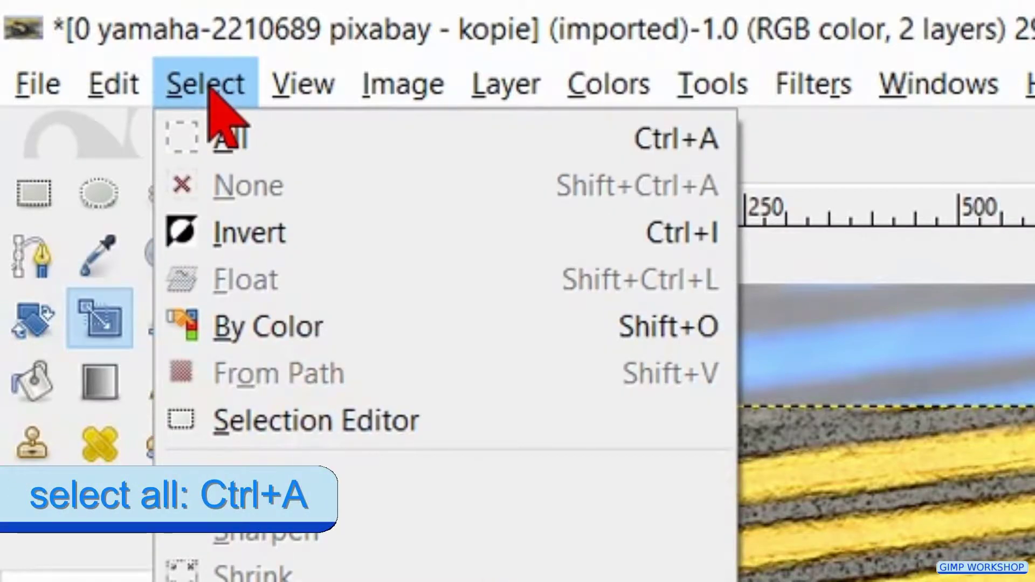
pyautogui.click(222, 139)
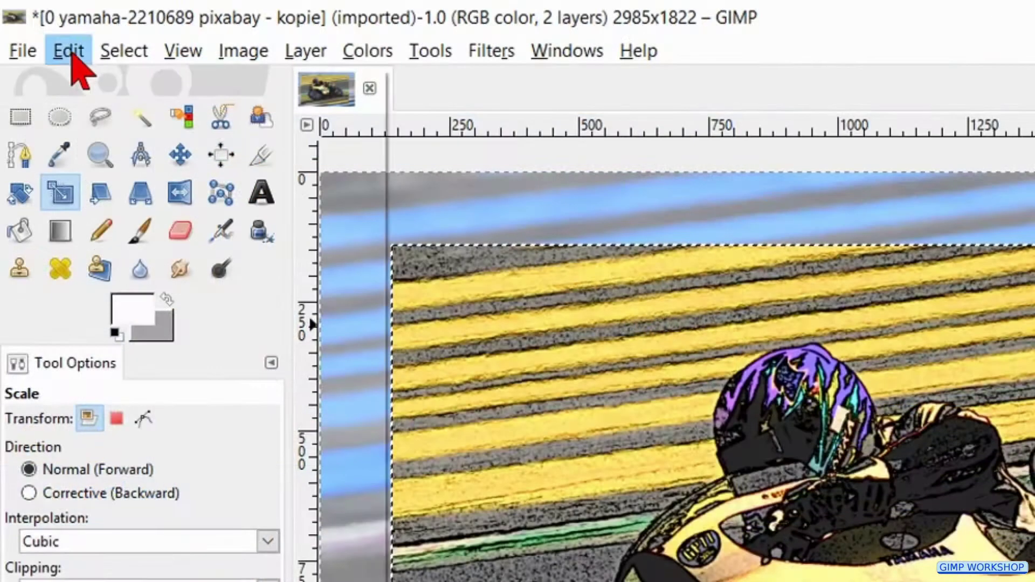
pyautogui.click(72, 54)
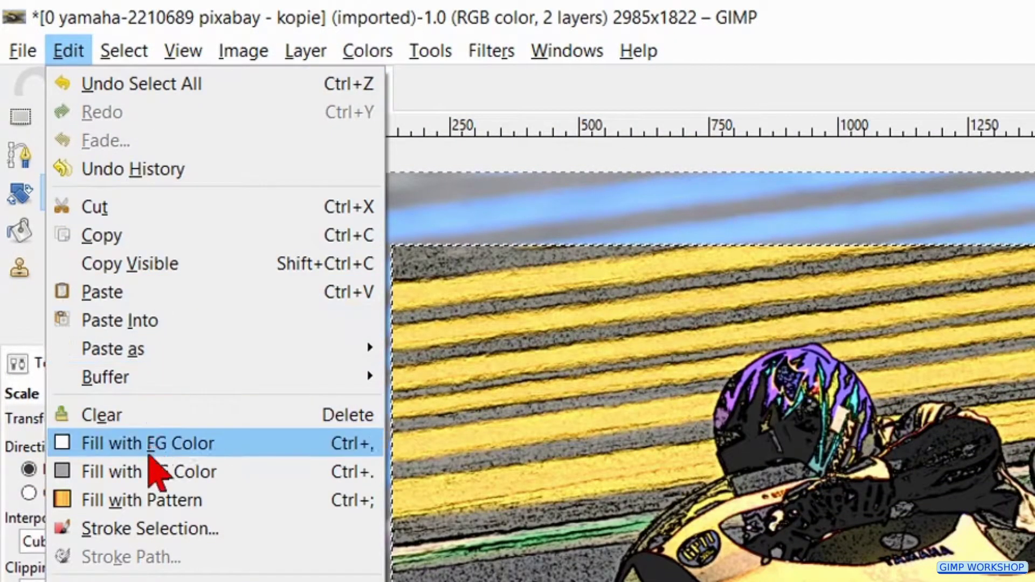
pyautogui.click(143, 530)
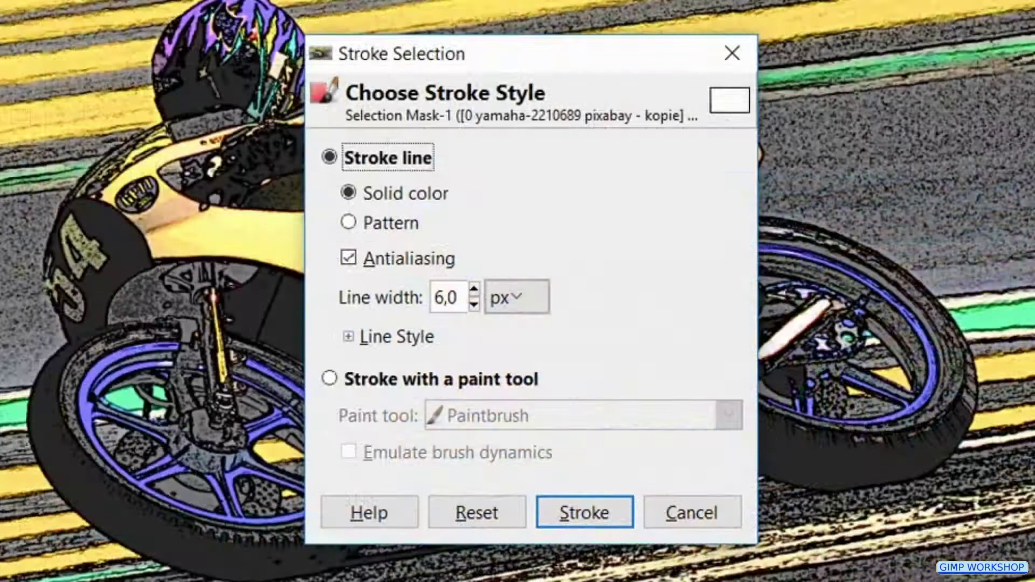
pyautogui.doubleClick(451, 297)
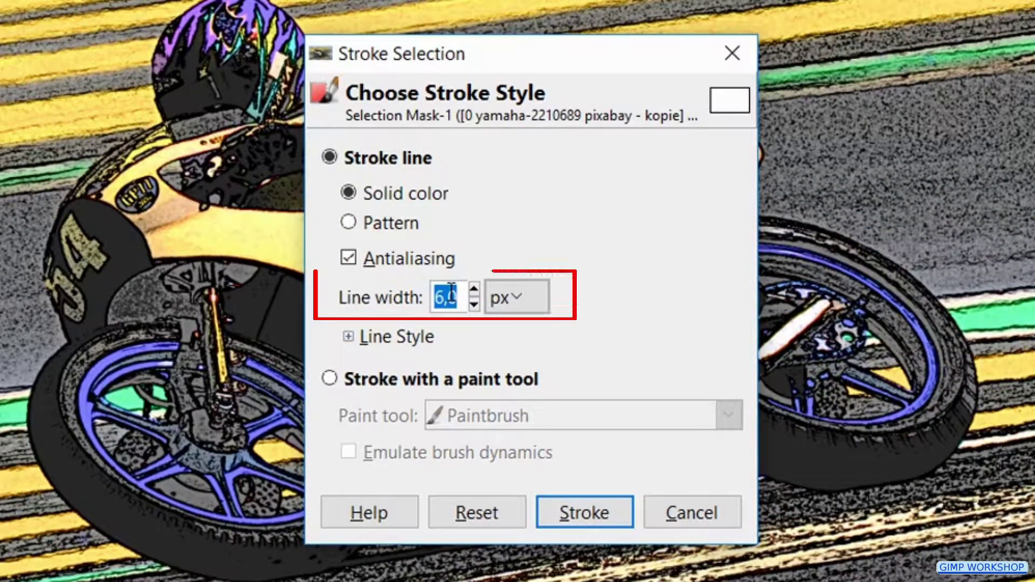
pyautogui.write('70')
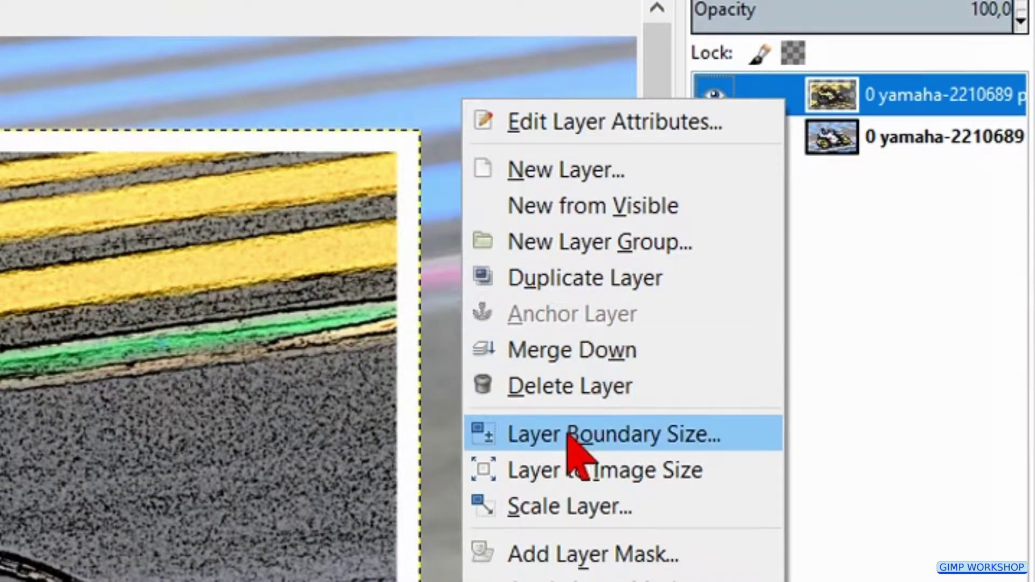
# Step: Fit the layer to the image size and fuzzy-select the white edge strip at threshold 5
pyautogui.click(563, 475)
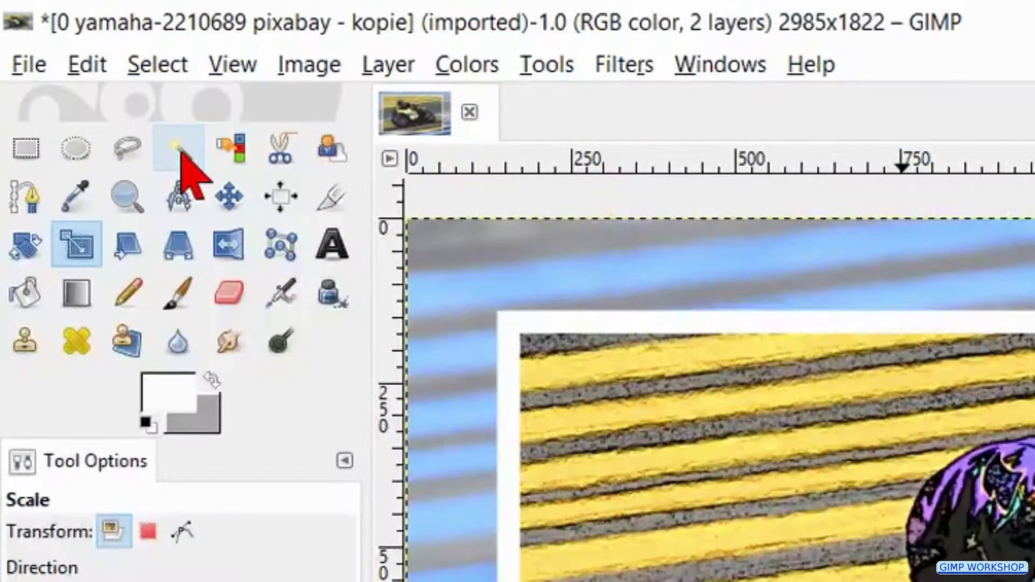
pyautogui.click(181, 153)
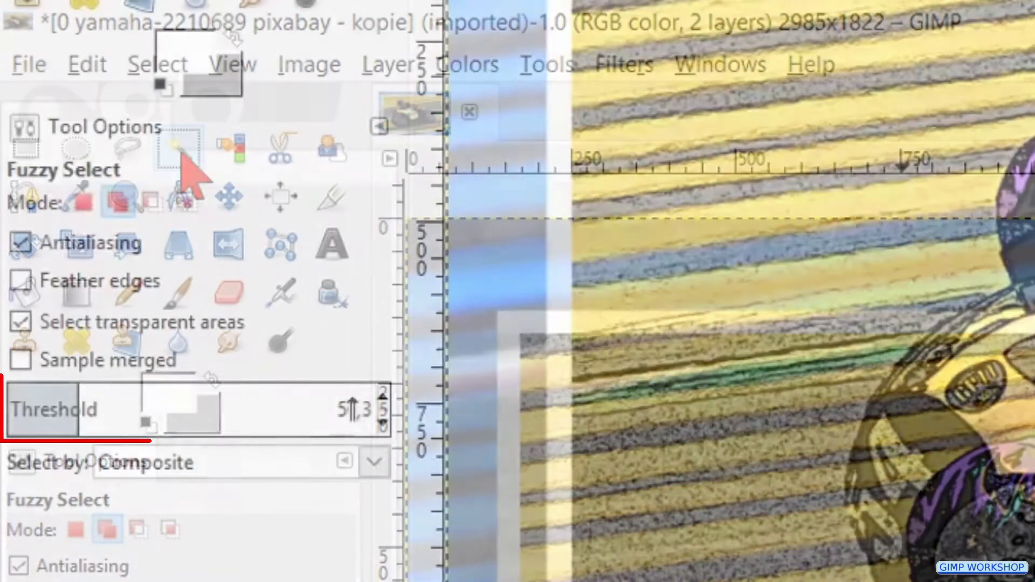
pyautogui.doubleClick(357, 399)
pyautogui.tripleClick(357, 399)
pyautogui.write('5')
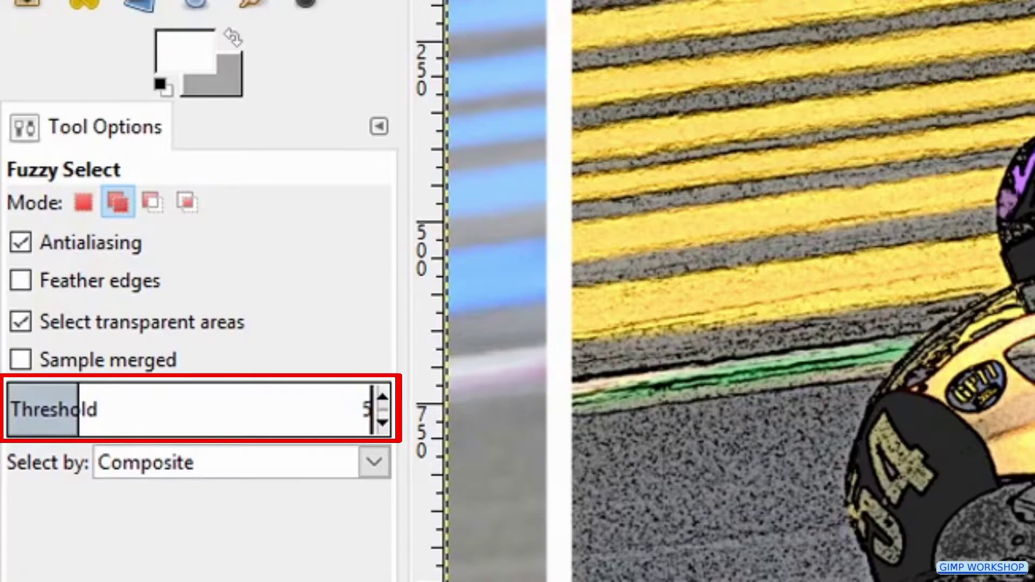
pyautogui.click(559, 150)
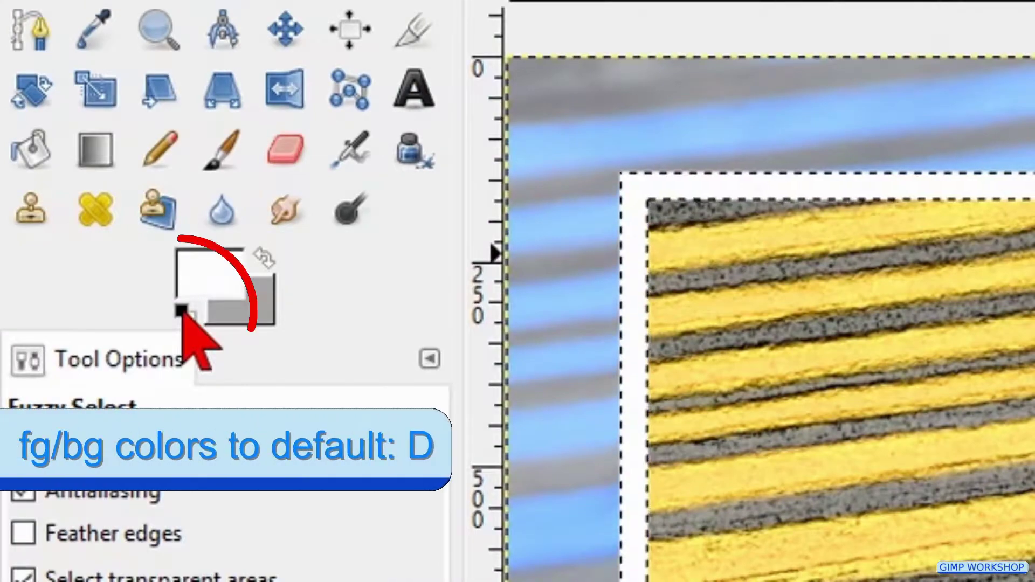
# Step: Reset colours to black and stroke the selection with a 6 px line
pyautogui.click(182, 312)
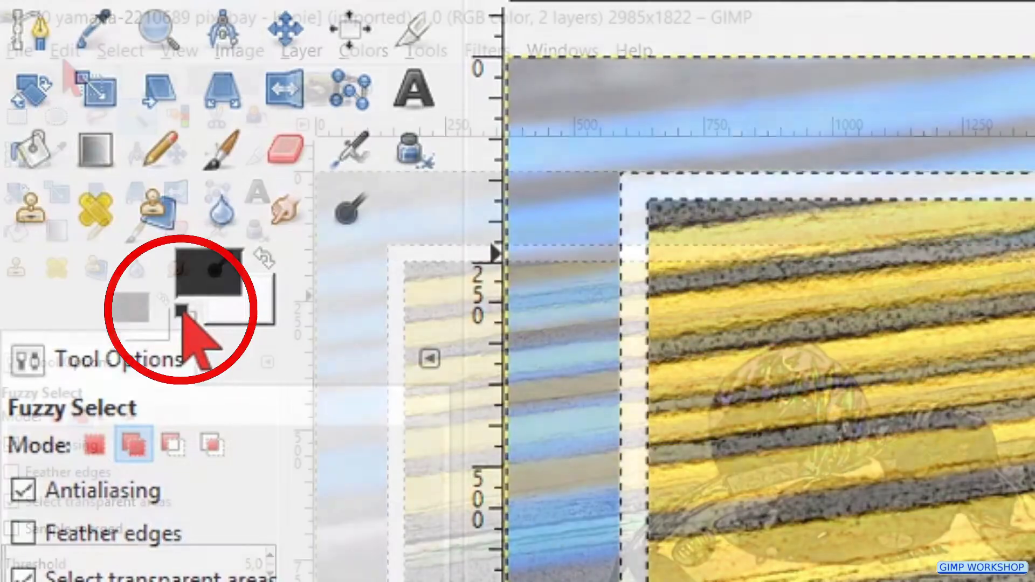
pyautogui.click(64, 50)
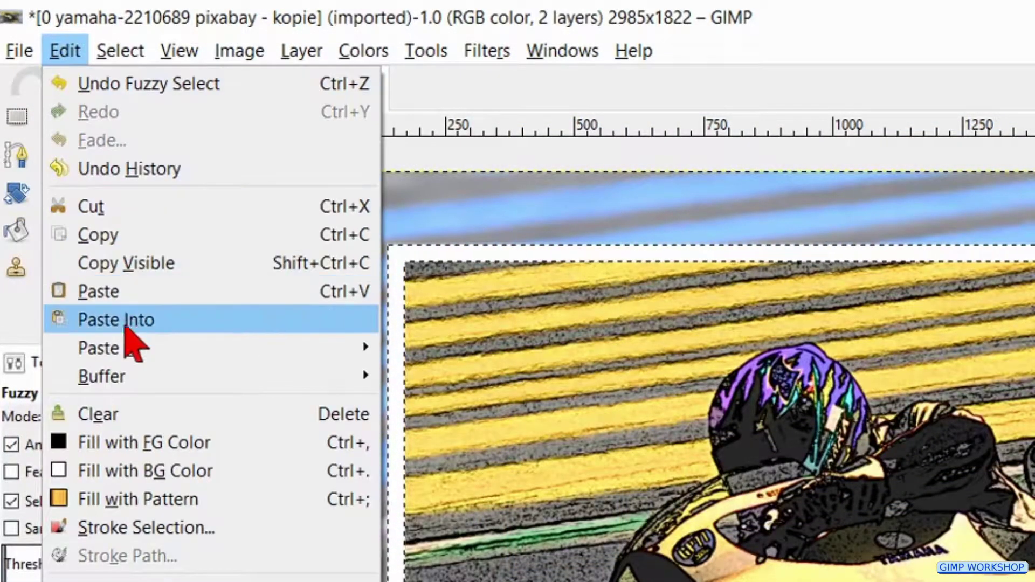
pyautogui.click(173, 527)
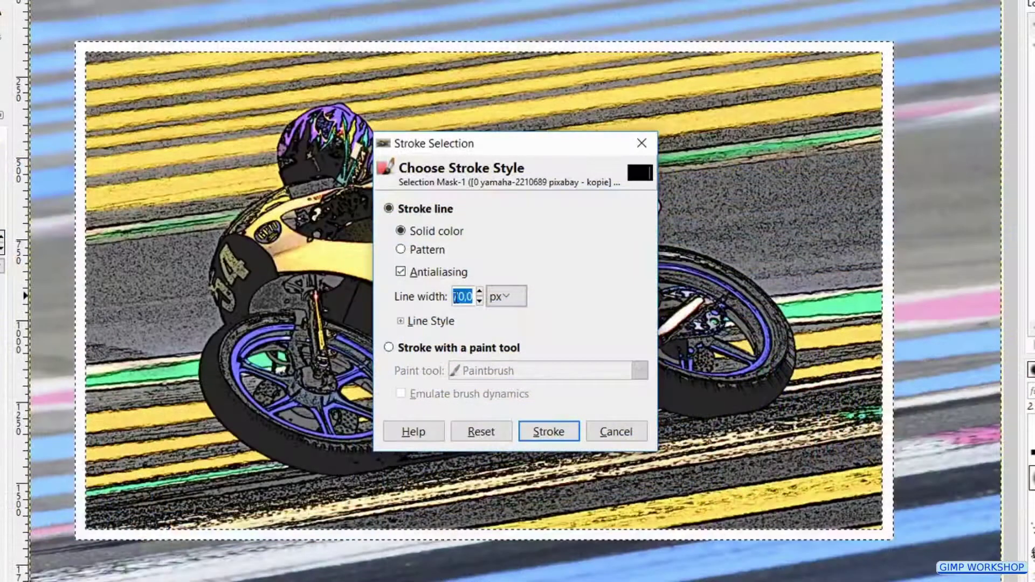
pyautogui.write('6')
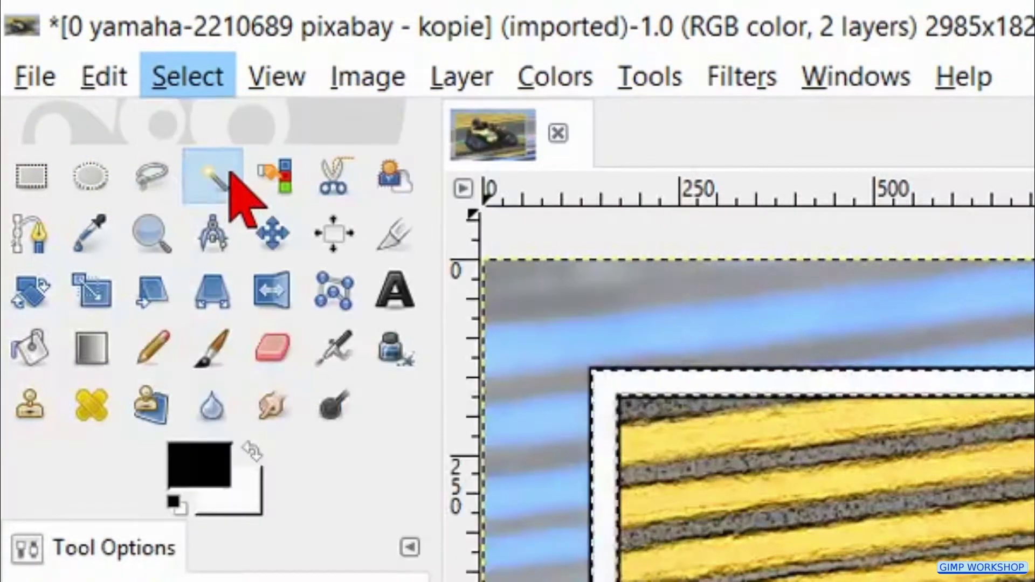
# Step: Deselect everything and rotate the framed motorcycle layer 11.90° clockwise
pyautogui.click(231, 175)
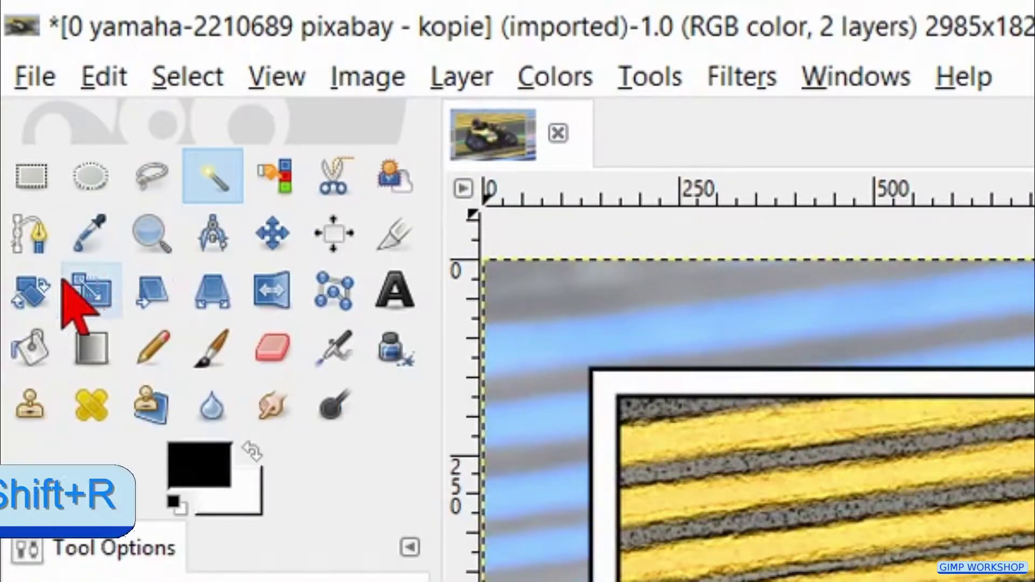
pyautogui.click(37, 294)
pyautogui.click(457, 278)
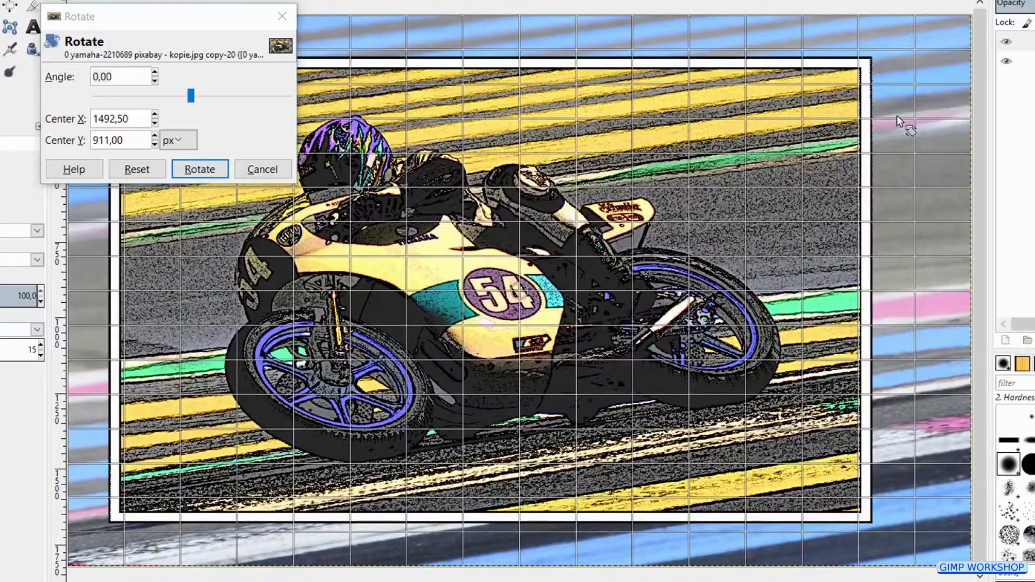
pyautogui.moveTo(896, 115); pyautogui.dragTo(920, 204)
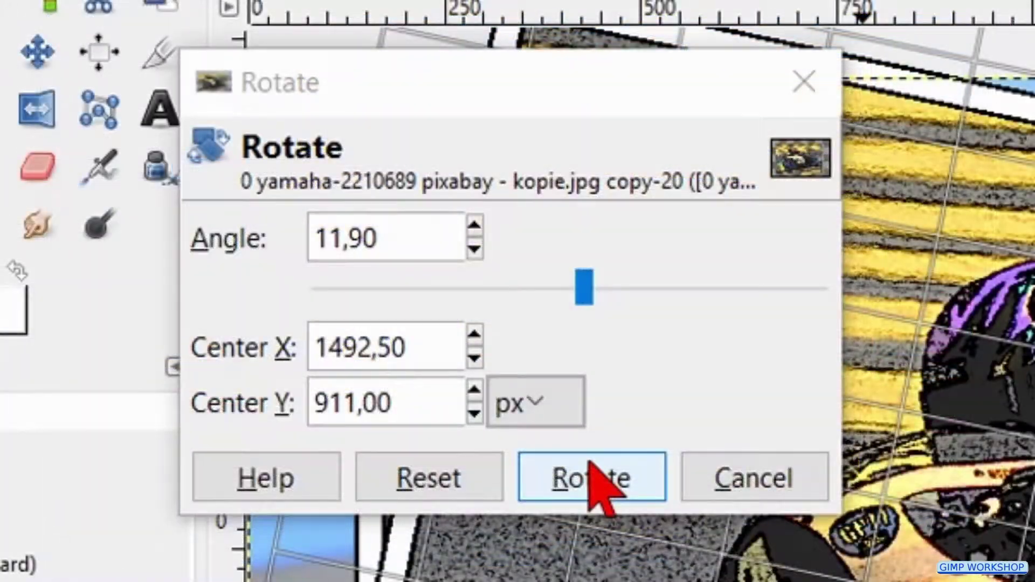
pyautogui.click(591, 475)
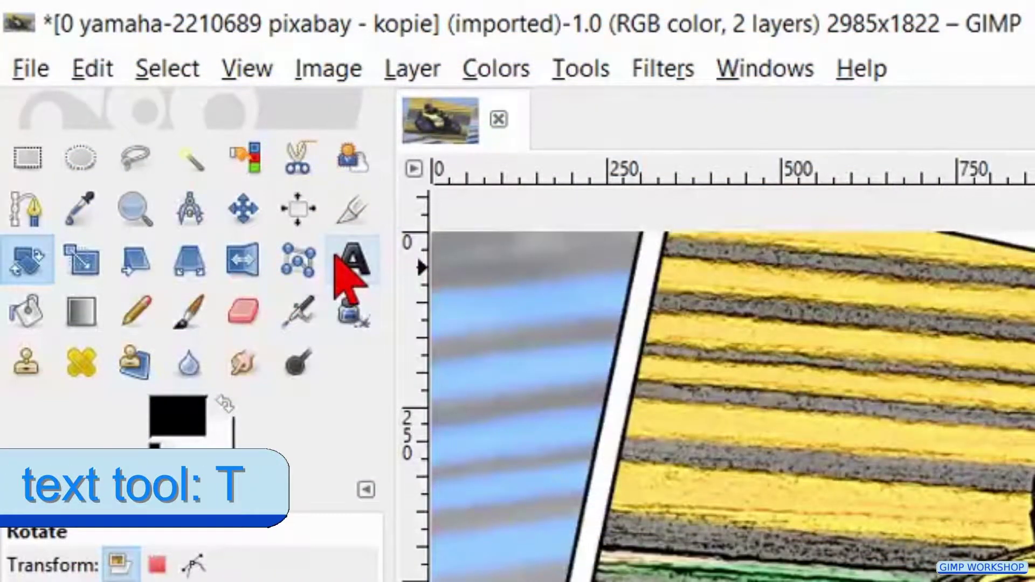
# Step: Set up the Text tool with Nobile Bold Italic font at size 400
pyautogui.click(335, 258)
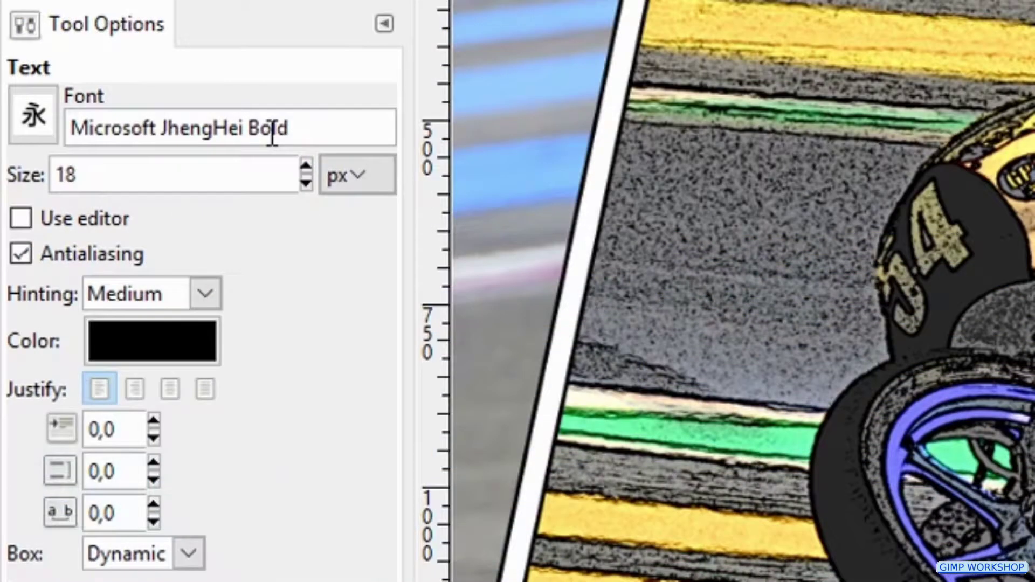
pyautogui.tripleClick(273, 134)
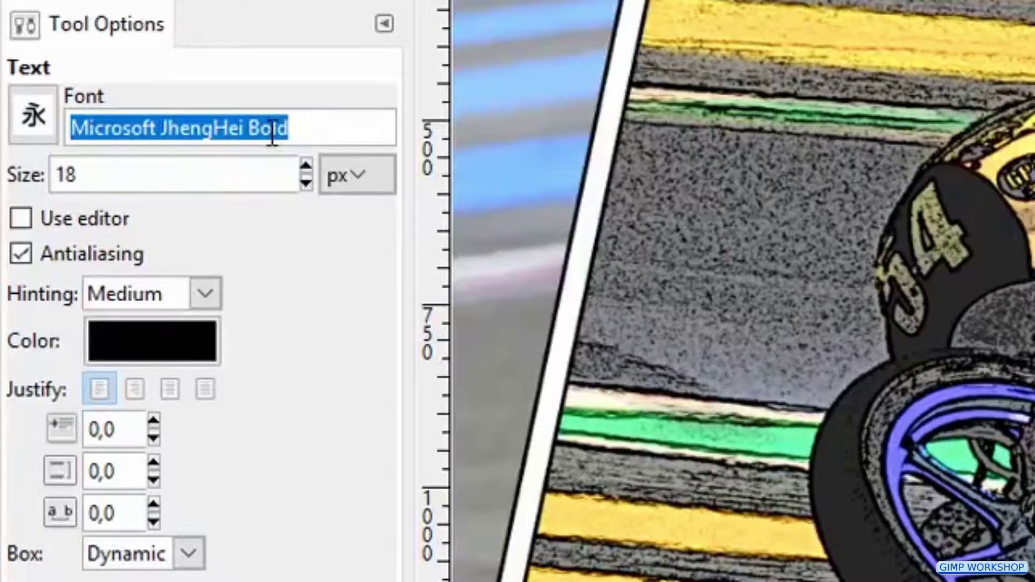
pyautogui.write('no')
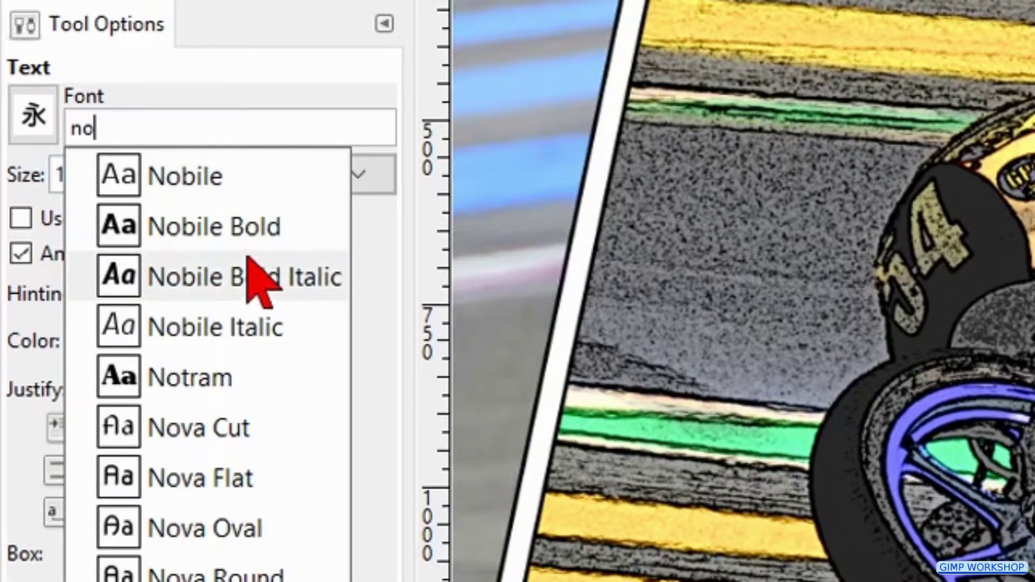
pyautogui.click(250, 277)
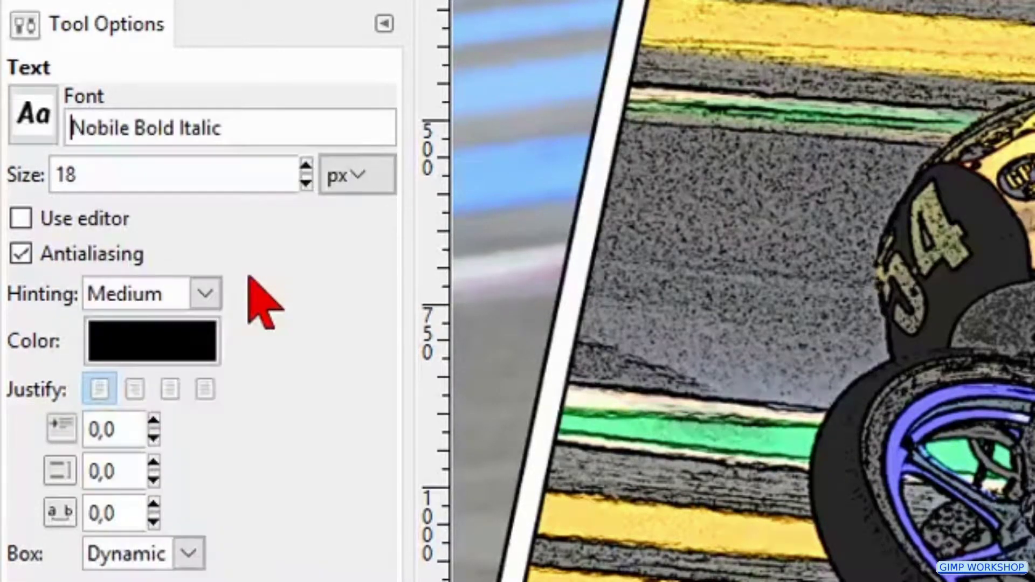
pyautogui.doubleClick(103, 175)
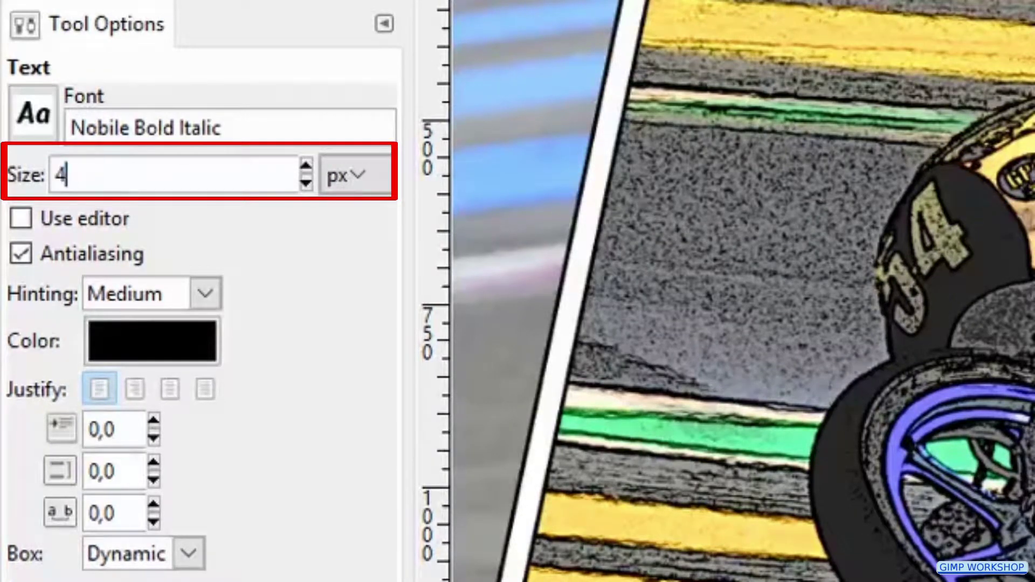
pyautogui.write('400')
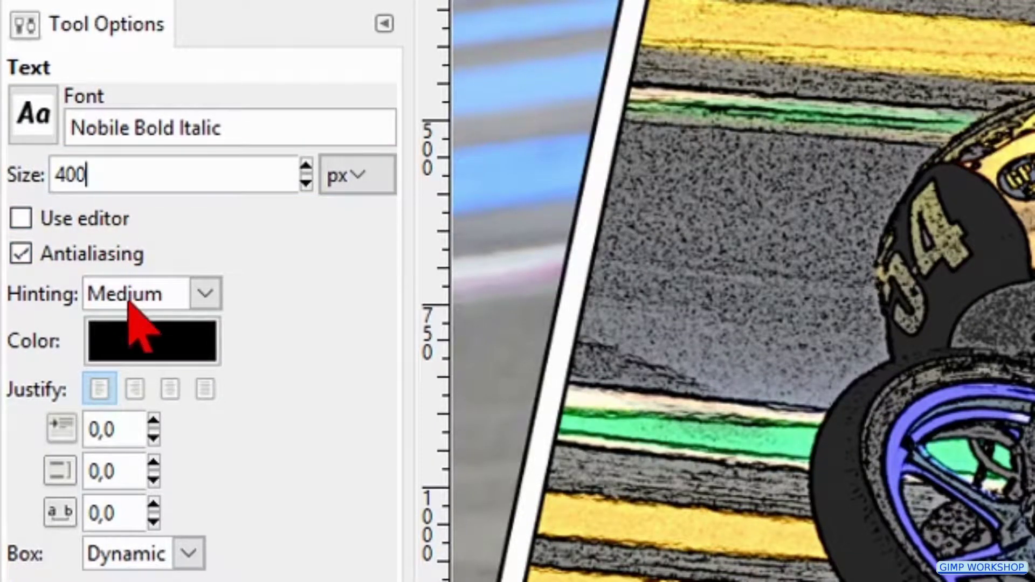
# Step: Change the text colour to the light-blue hex value 92c3f1
pyautogui.click(179, 340)
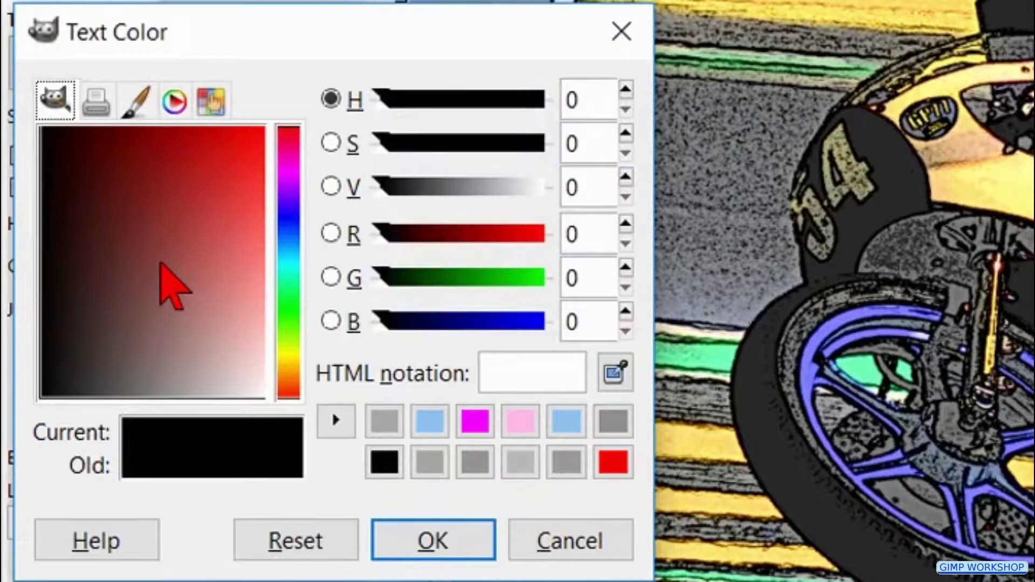
pyautogui.click(566, 375)
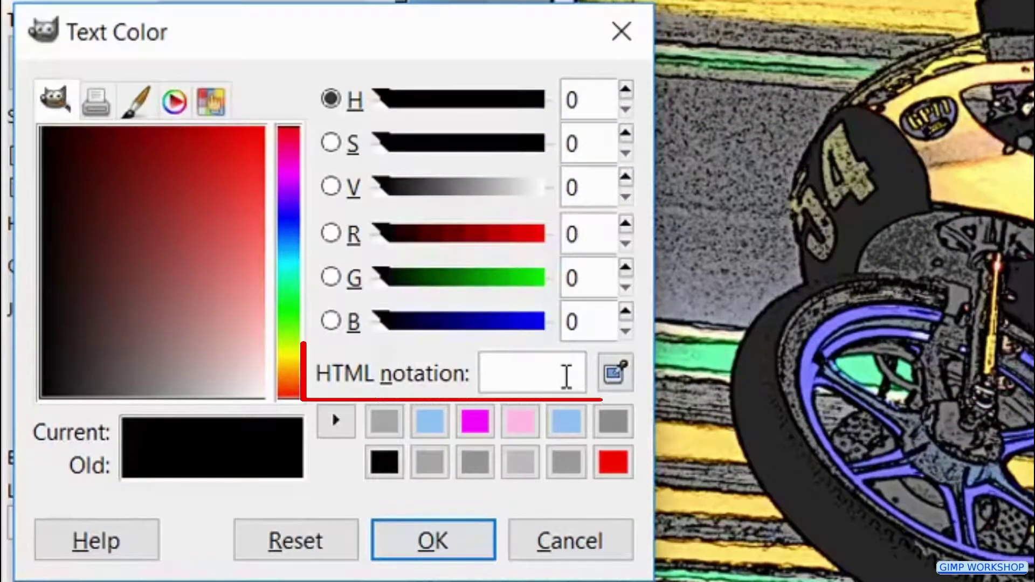
pyautogui.write('9')
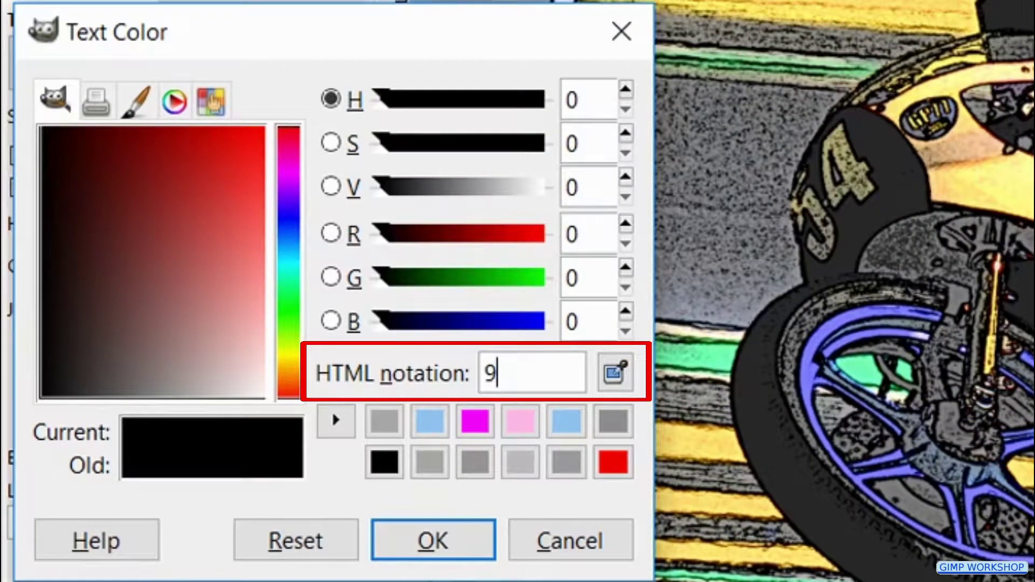
pyautogui.write('2c3f')
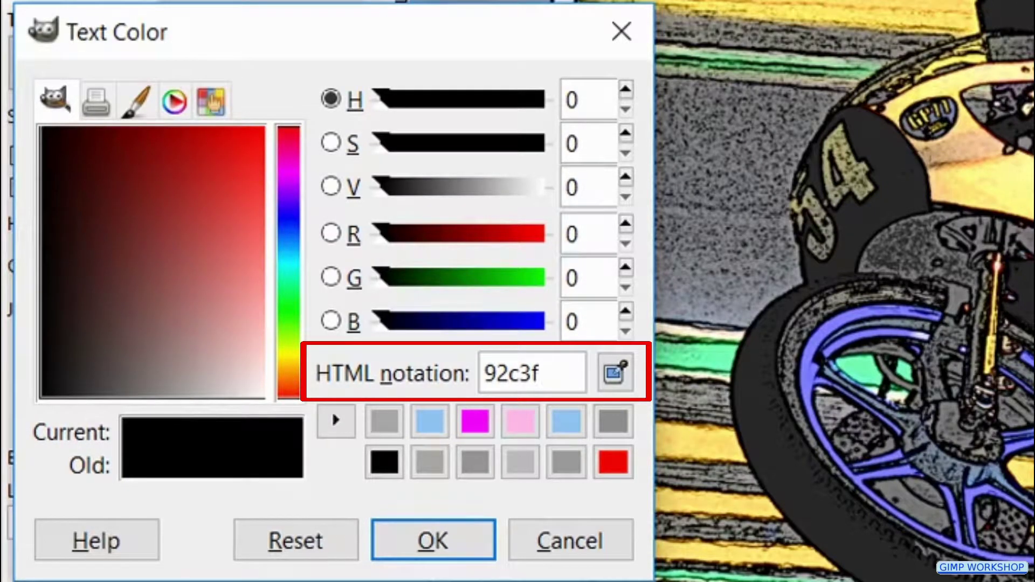
pyautogui.write('1')
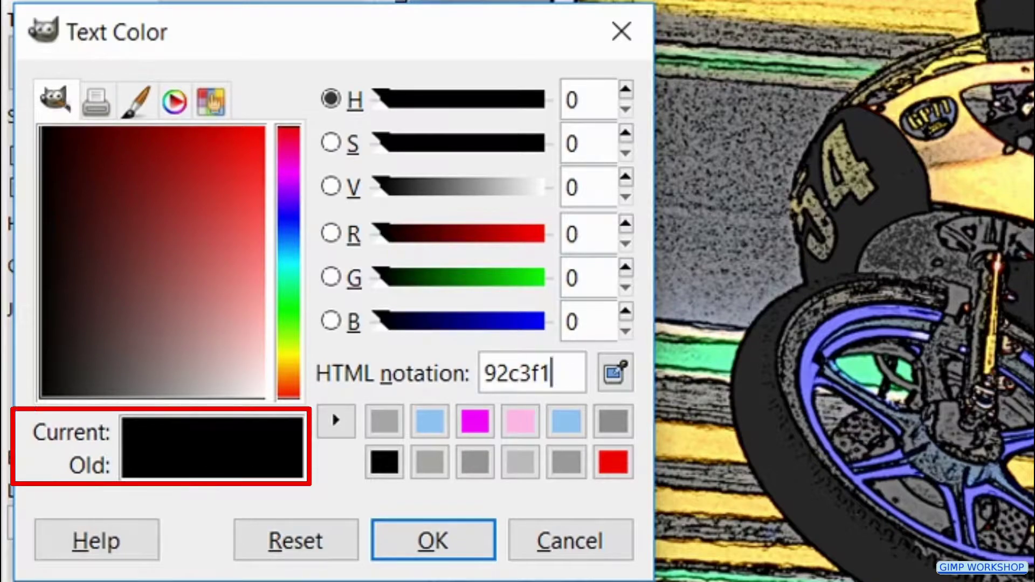
pyautogui.press('Return')
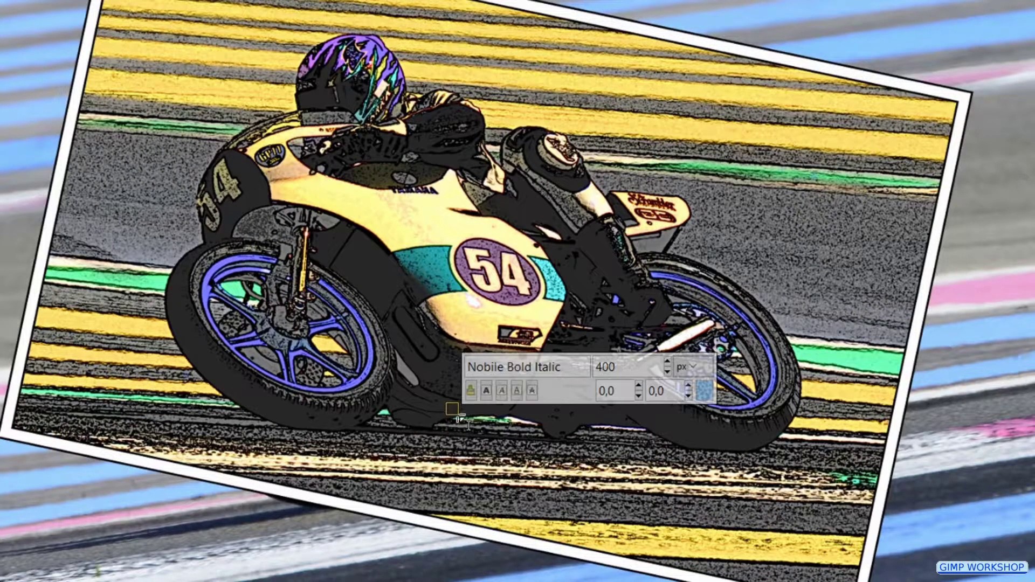
# Step: Type 'vroom' on the picture and lower its letter spacing to -40
pyautogui.write('vroo')
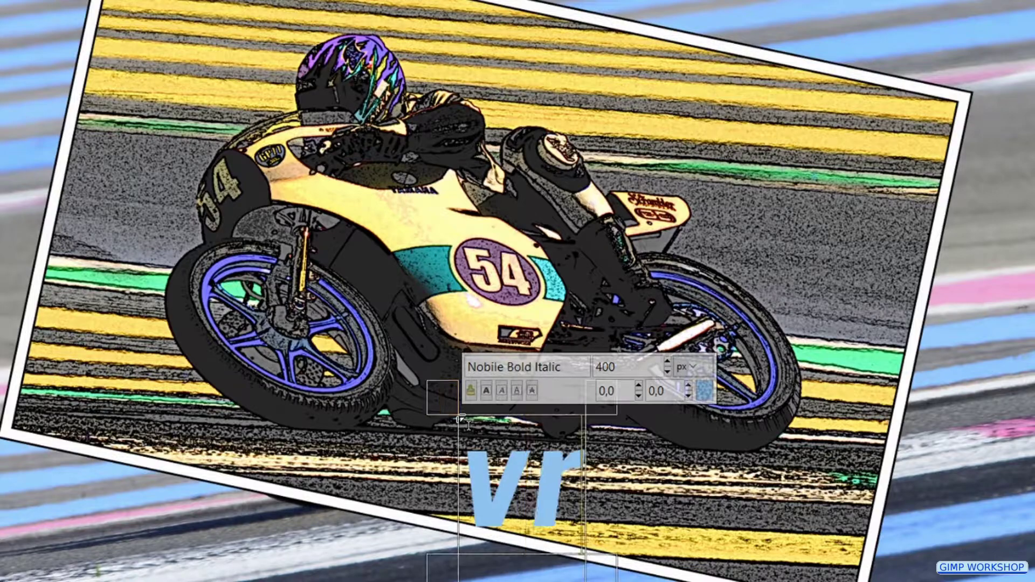
pyautogui.write('m')
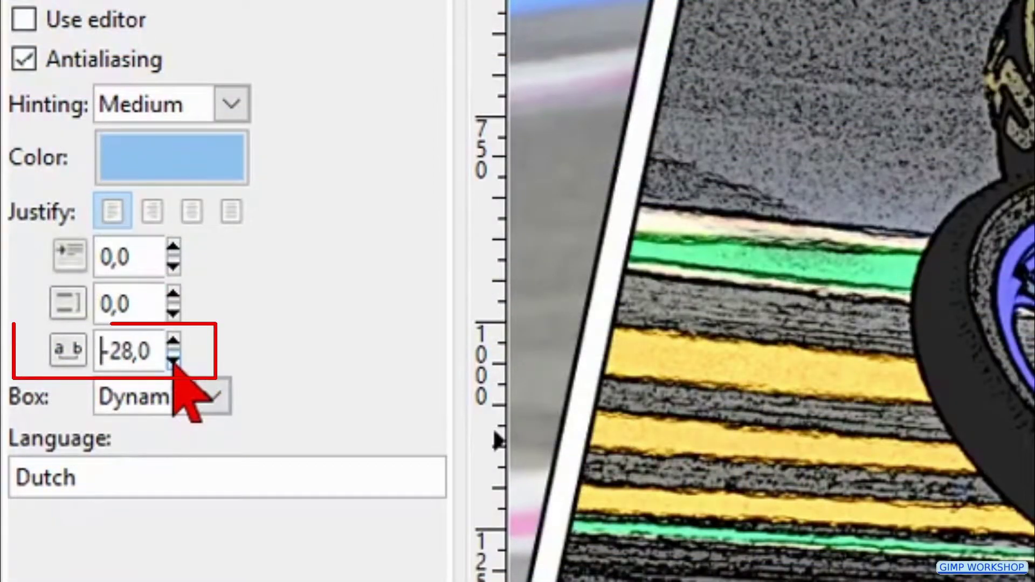
pyautogui.click(173, 360)
pyautogui.click(173, 360)
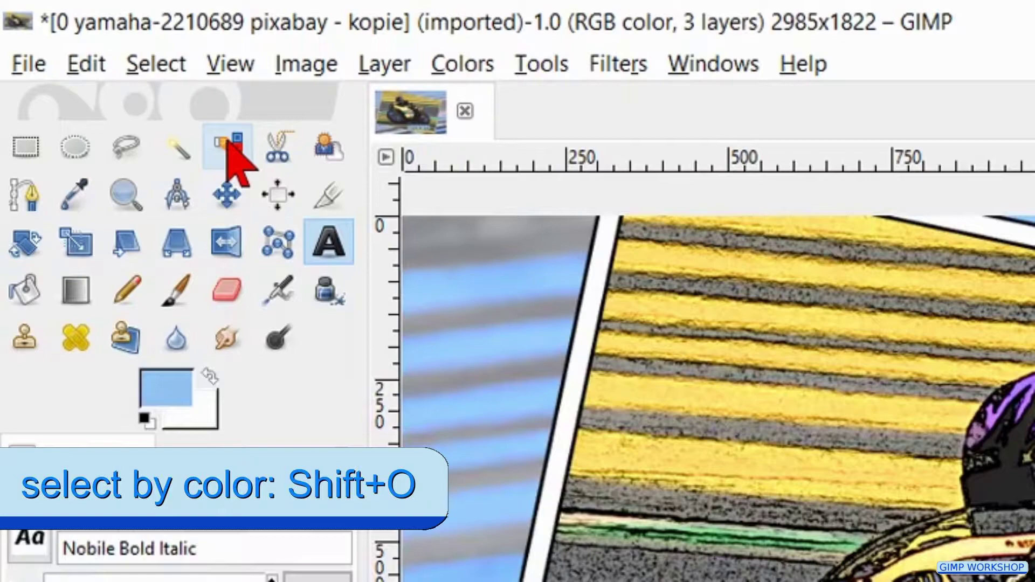
# Step: Select the vroom letters by colour and stroke them with a 15 px white line
pyautogui.click(227, 141)
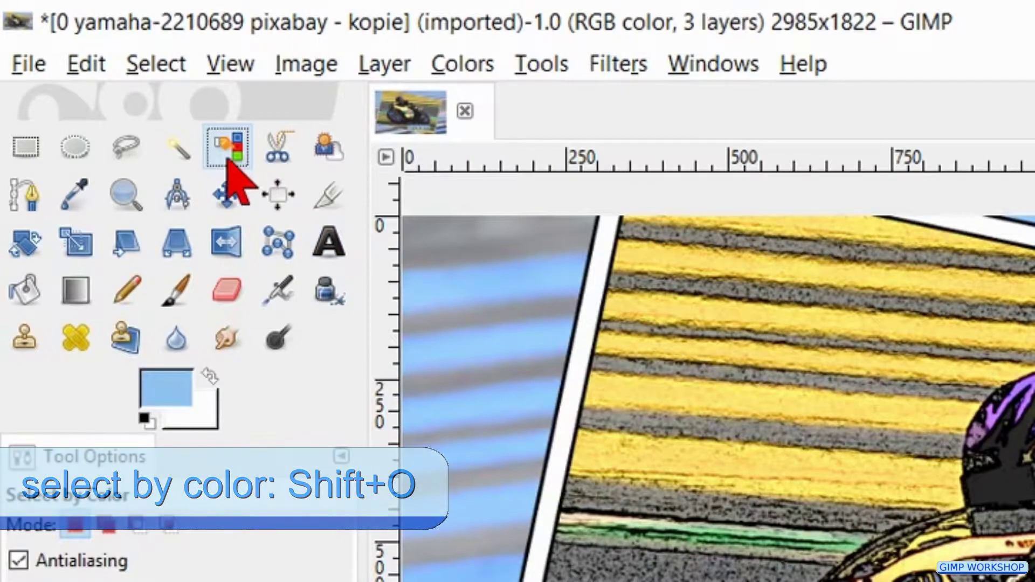
pyautogui.click(211, 377)
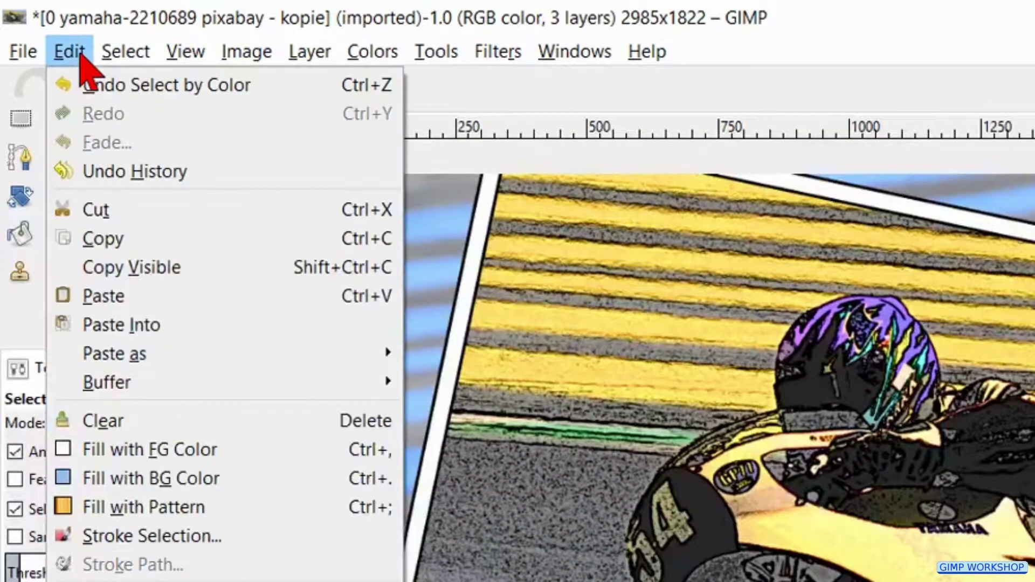
pyautogui.click(185, 539)
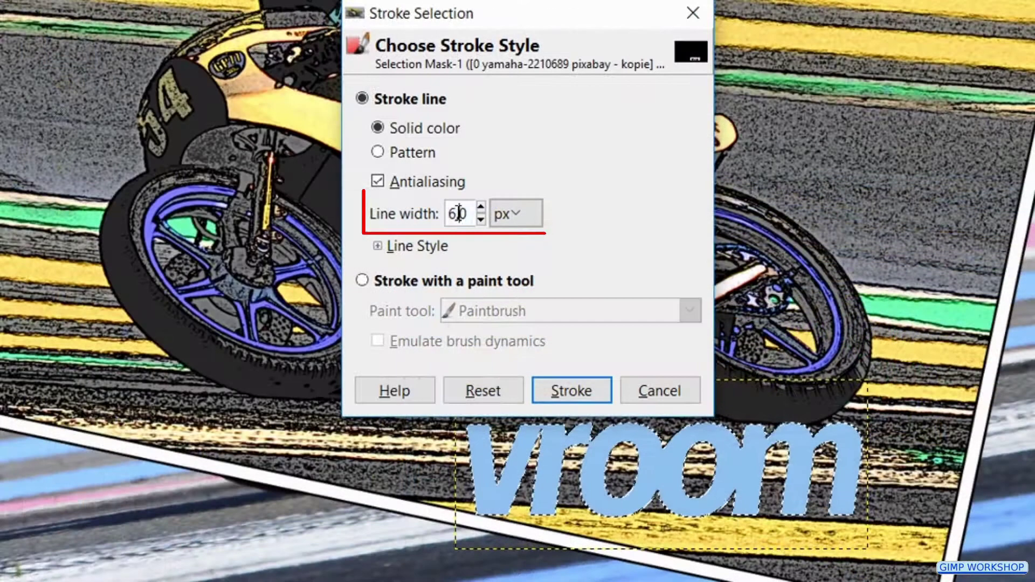
pyautogui.tripleClick(457, 214)
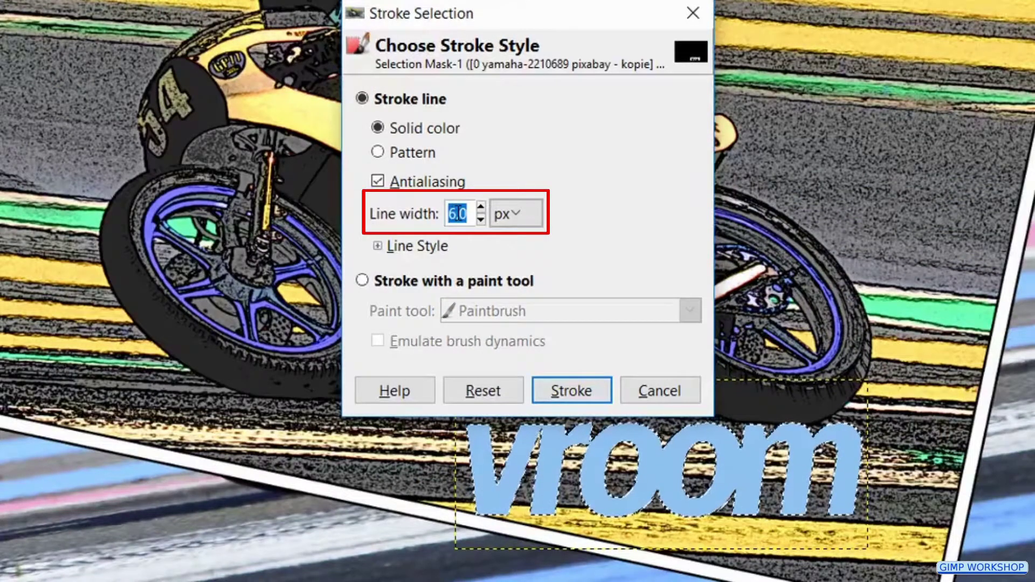
pyautogui.write('15')
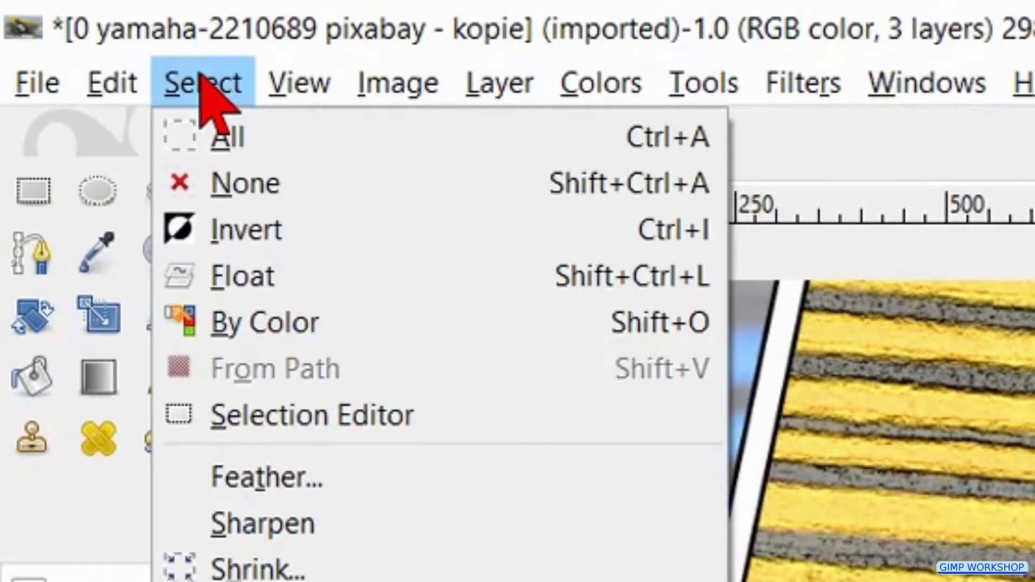
# Step: Clear the selection, fuzzy-select the outlined text, and stroke it with a 6 px black line
pyautogui.click(249, 186)
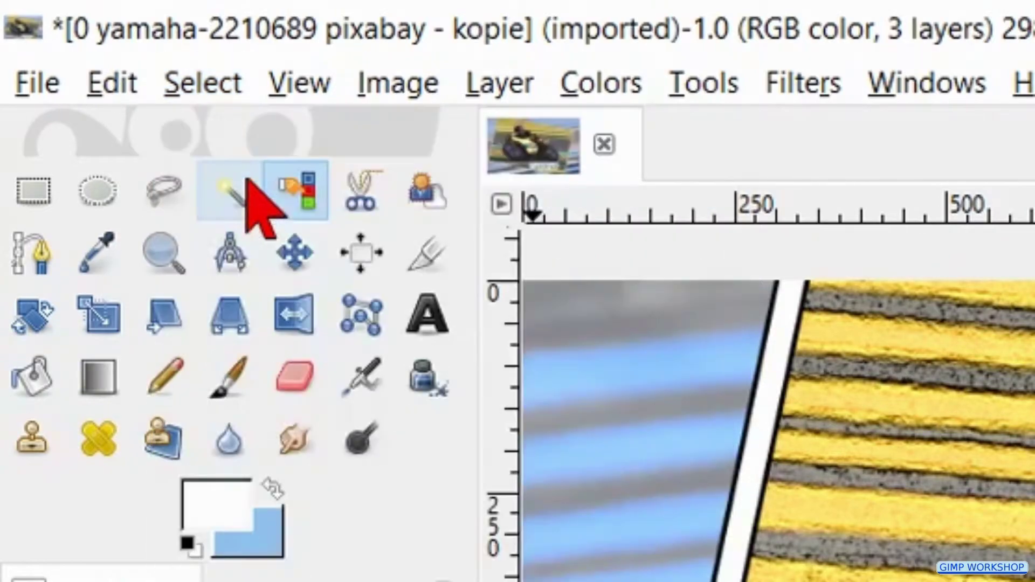
pyautogui.click(221, 196)
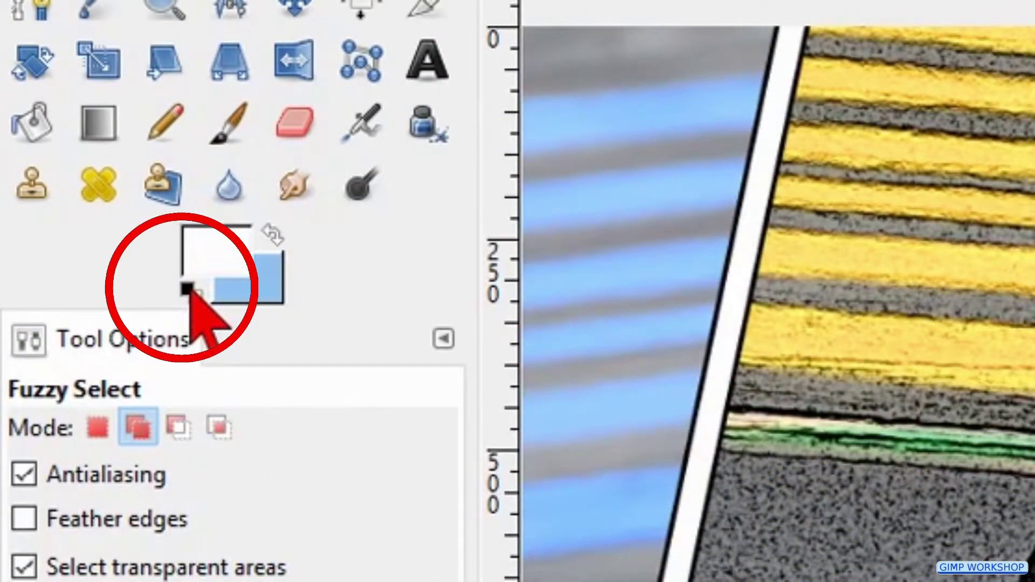
pyautogui.click(188, 290)
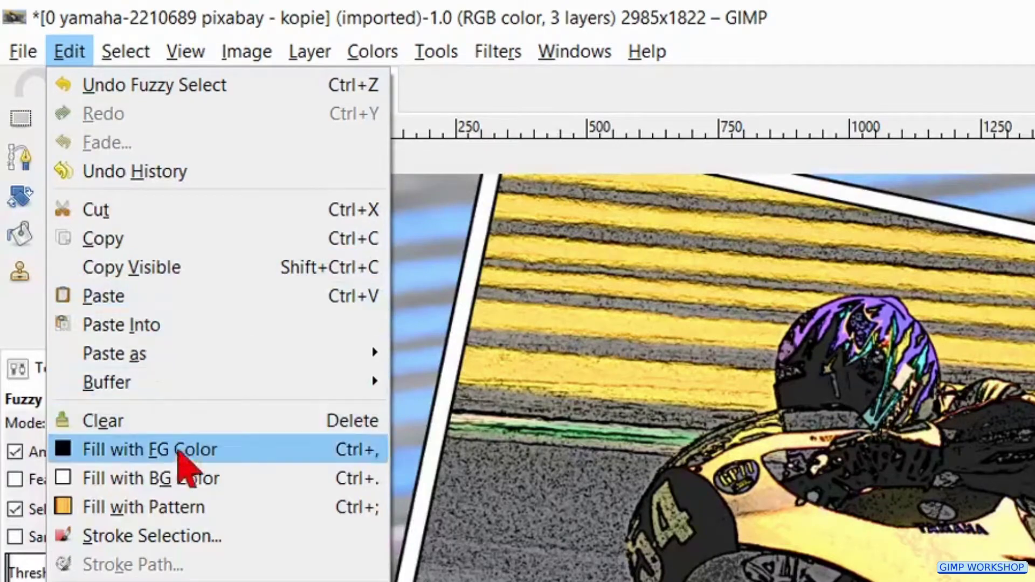
pyautogui.click(200, 536)
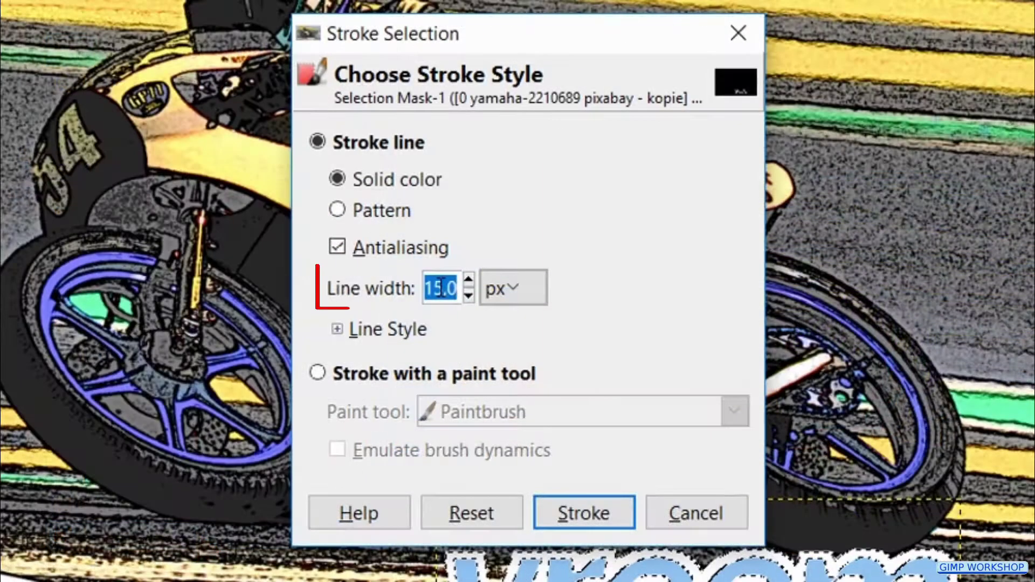
pyautogui.write('6')
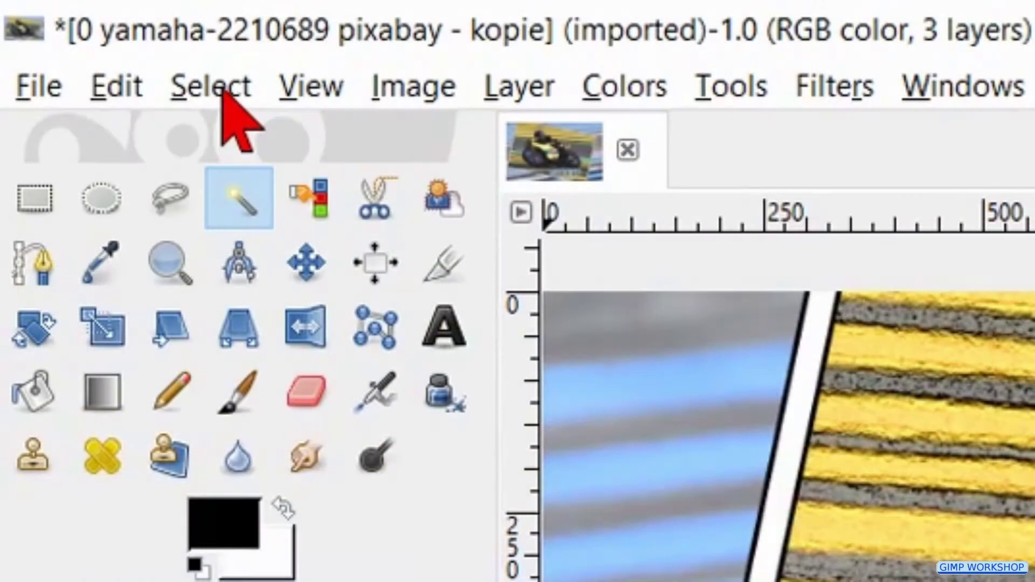
# Step: Deselect and perspective-distort the vroom text, enlarging its right side and shifting it right
pyautogui.click(222, 90)
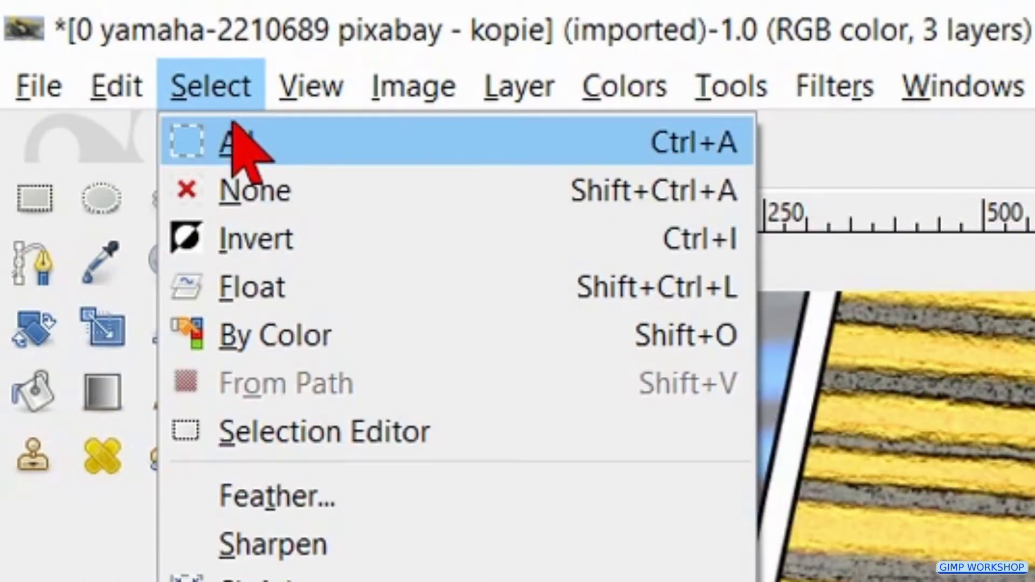
pyautogui.click(277, 188)
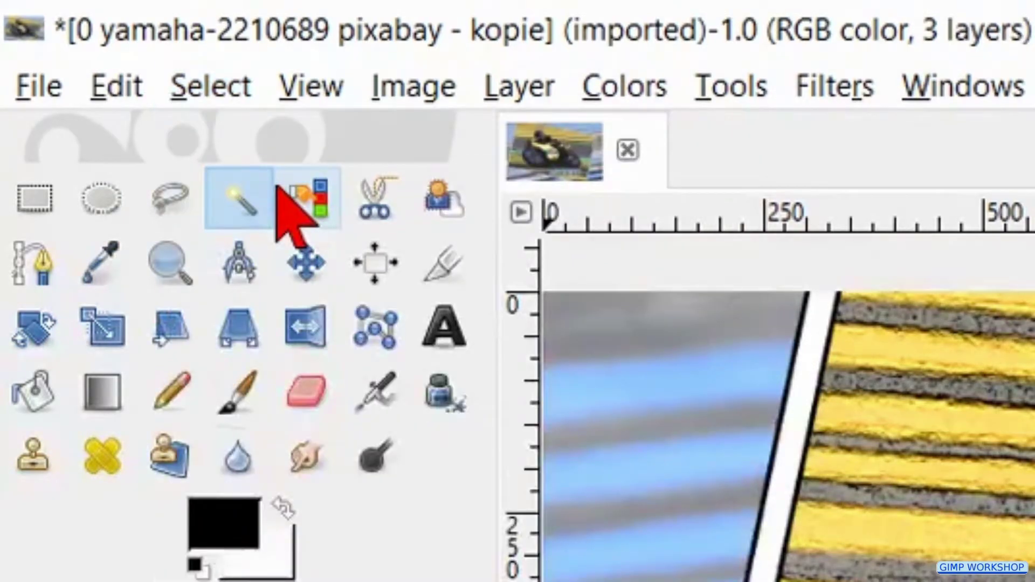
pyautogui.click(239, 326)
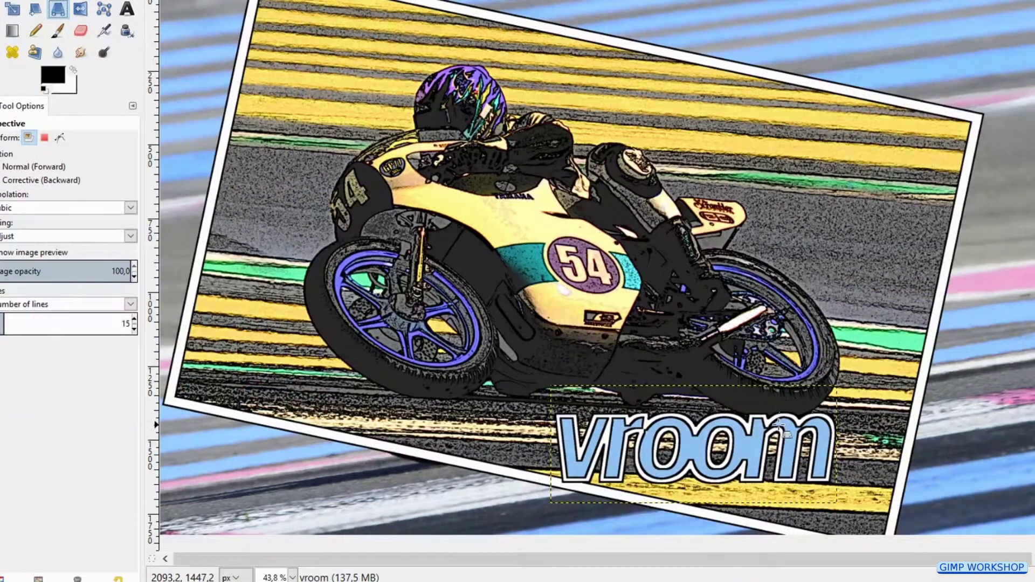
pyautogui.click(778, 426)
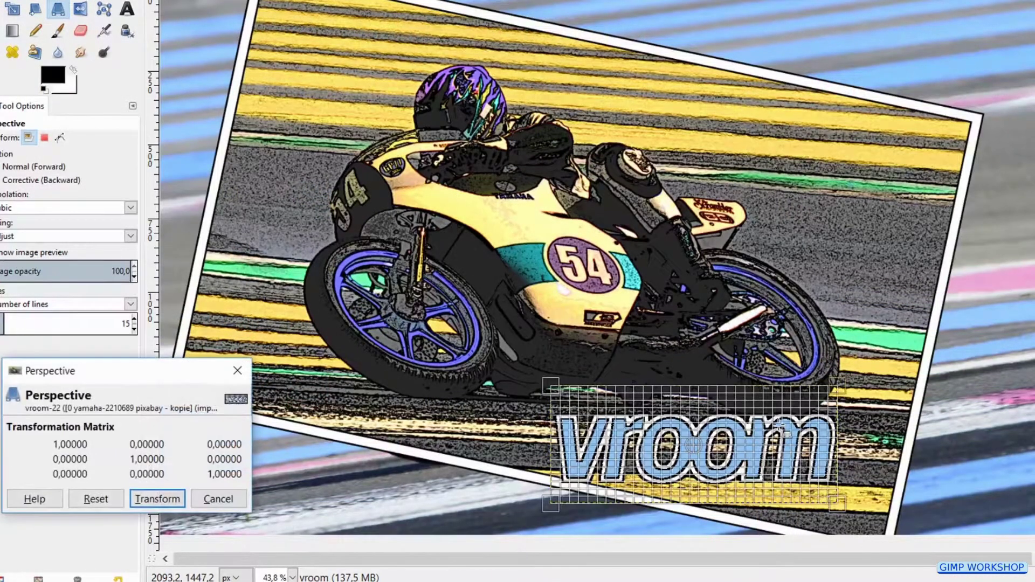
pyautogui.moveTo(814, 402); pyautogui.dragTo(913, 243)
pyautogui.moveTo(820, 477); pyautogui.dragTo(899, 455)
pyautogui.moveTo(676, 412); pyautogui.dragTo(756, 413)
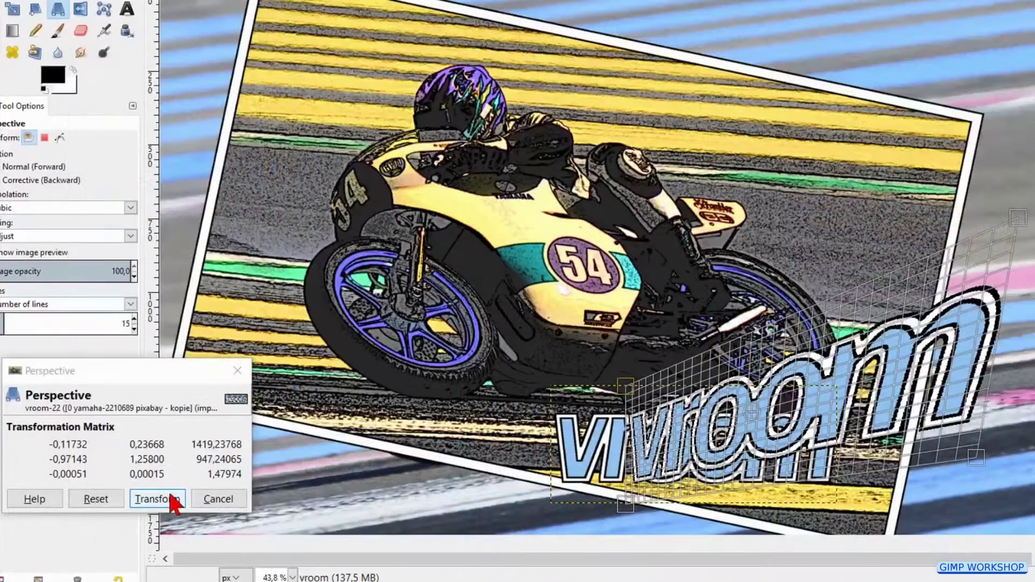
pyautogui.click(156, 498)
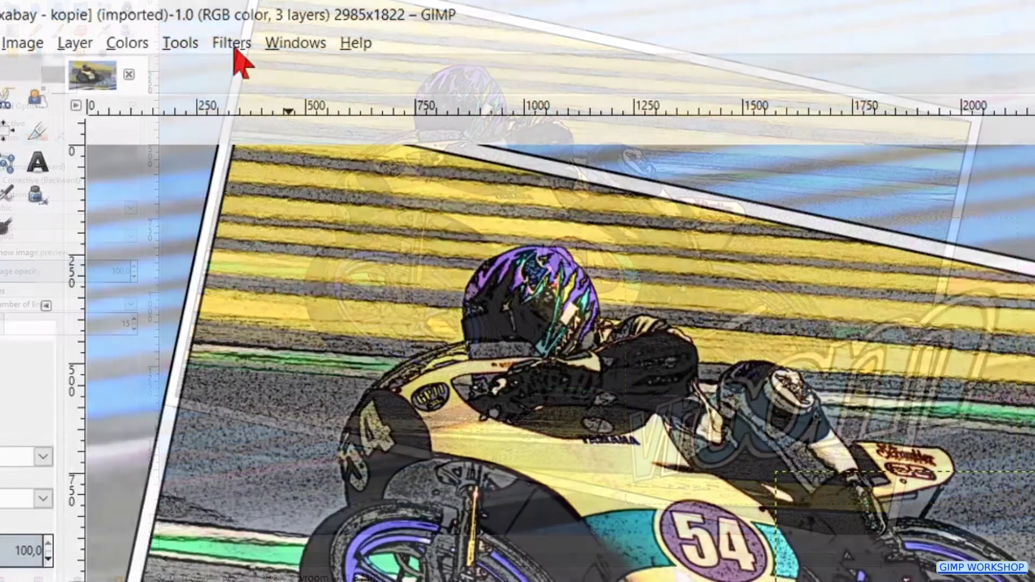
# Step: Apply the Newsprint filter with round spots at 15.0 angle to the vroom letters
pyautogui.click(235, 49)
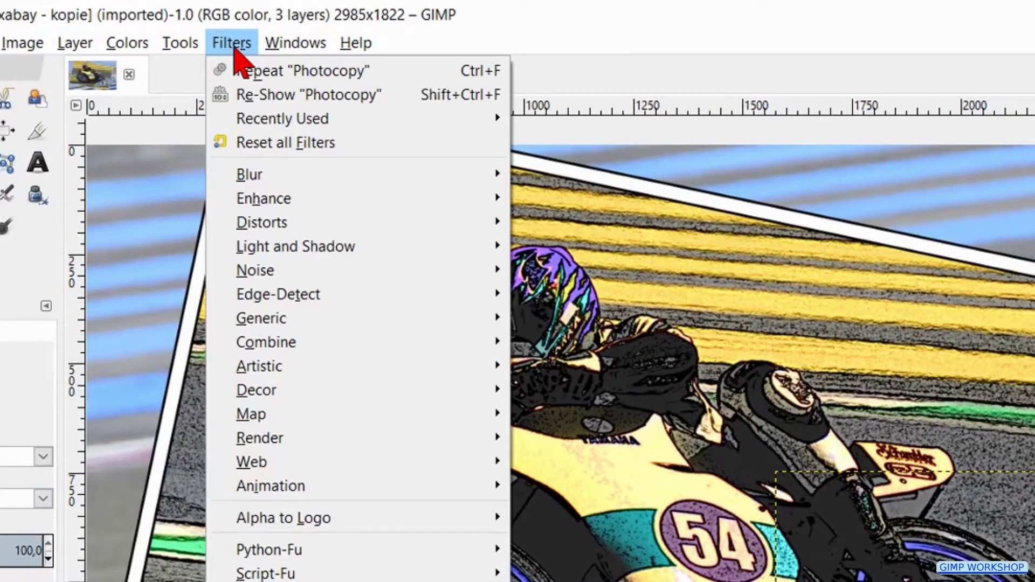
pyautogui.moveTo(449, 222)
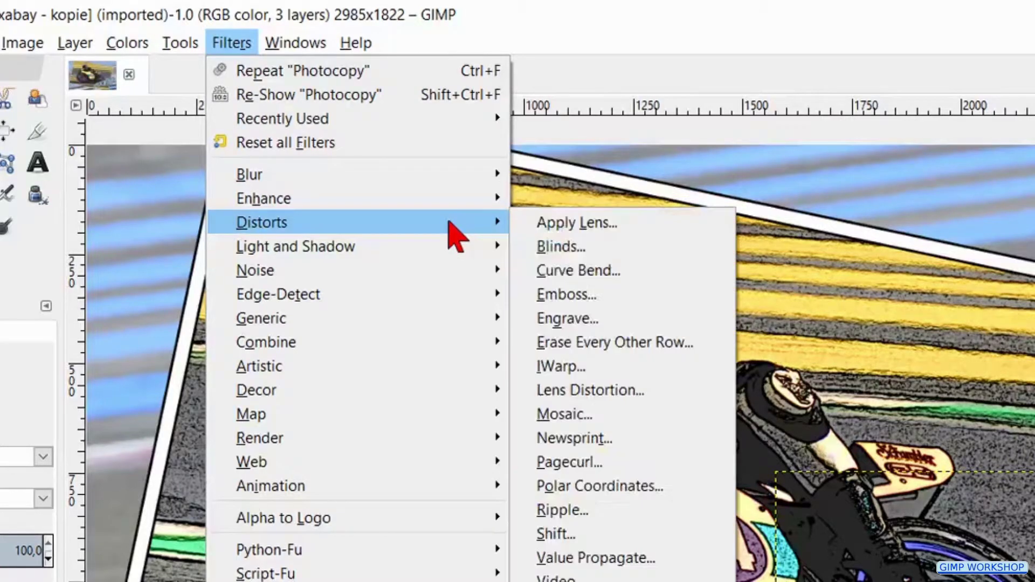
pyautogui.click(602, 437)
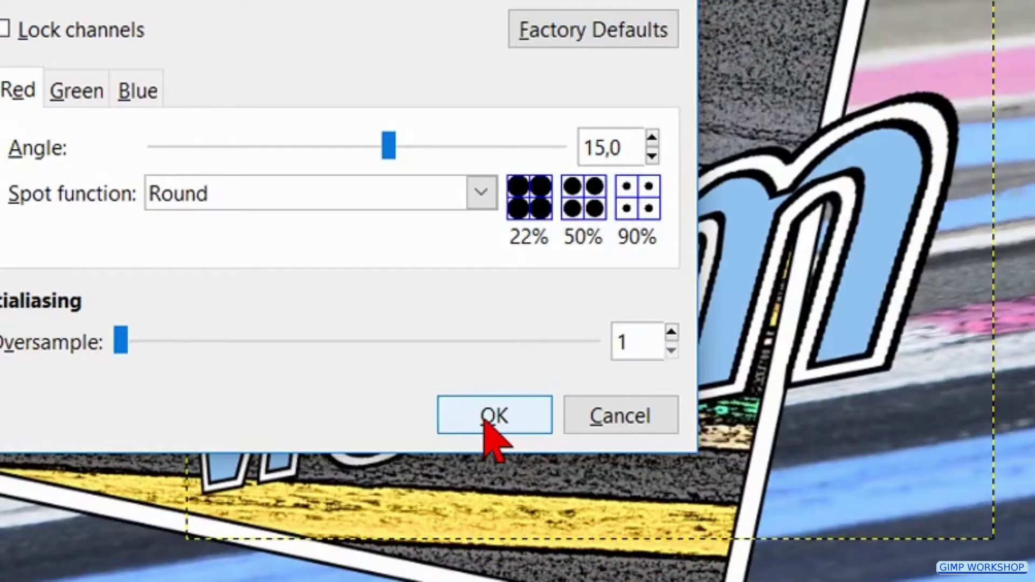
pyautogui.click(730, 516)
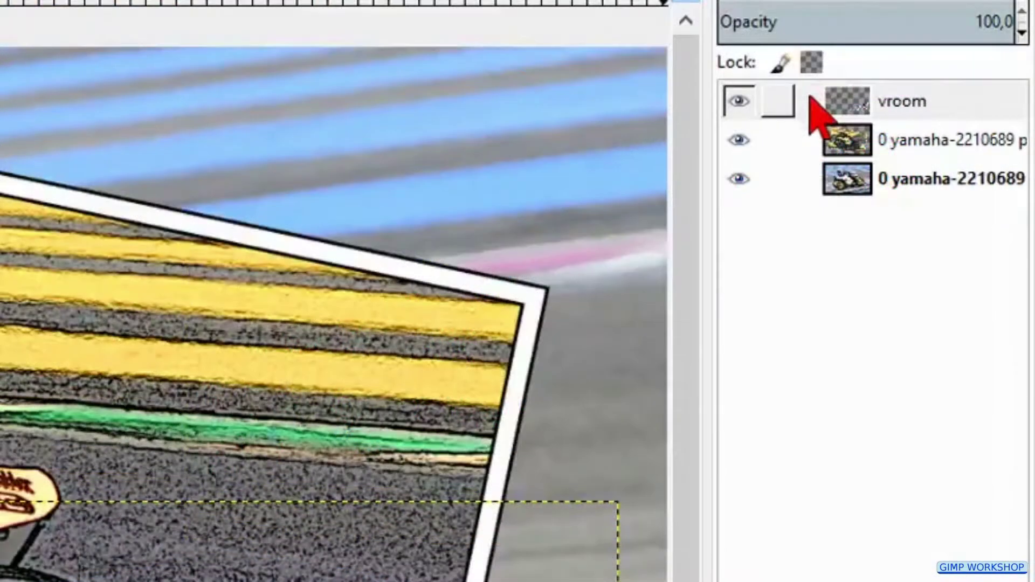
# Step: Resize the 'vroom' layer to the full image size with Layer to Image Size
pyautogui.rightClick(811, 100)
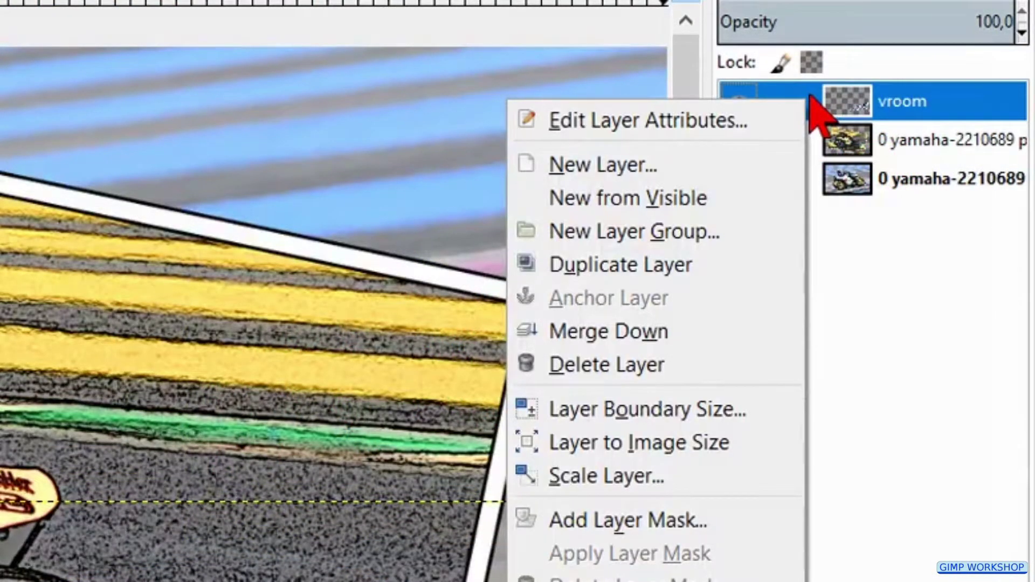
pyautogui.click(596, 442)
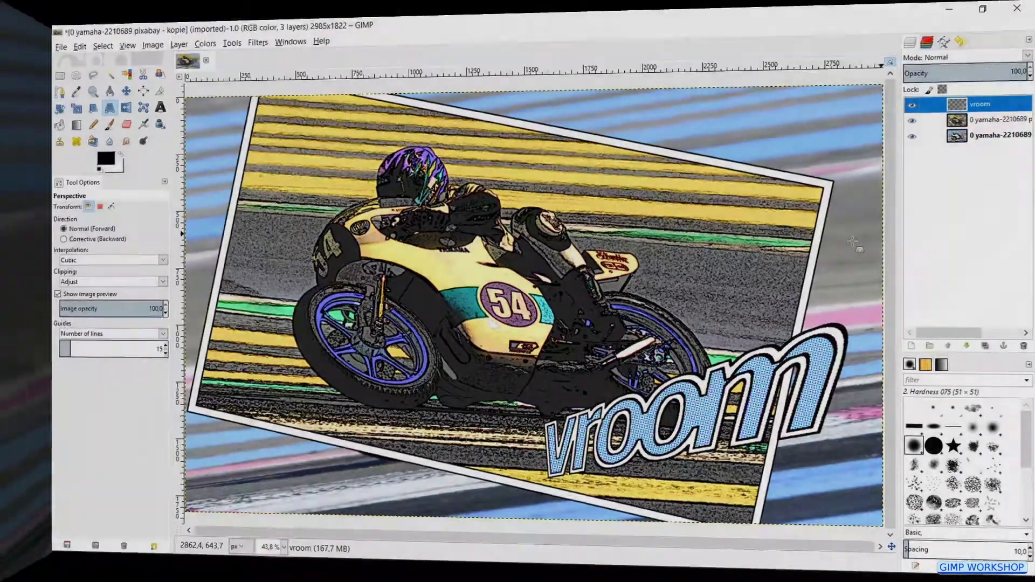